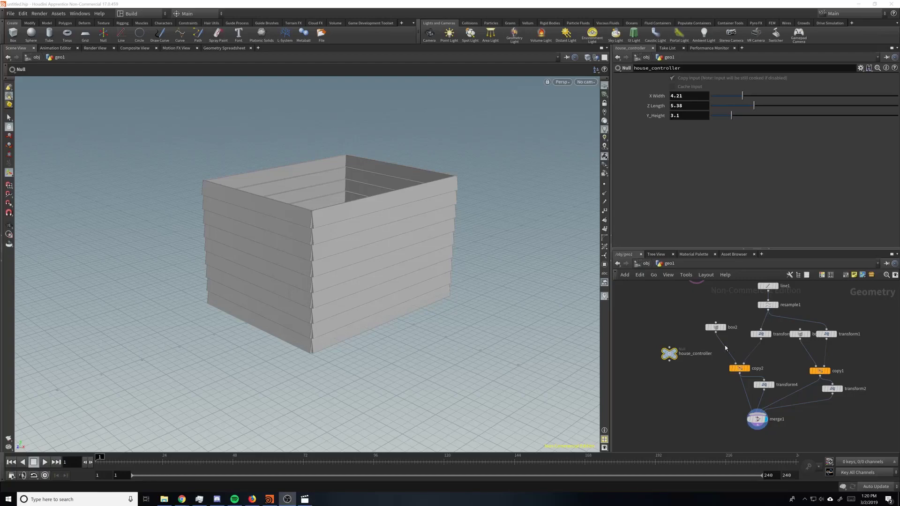
Orbit the finished plank walls and vary the X Width on house_controller to preview how the model responds.
{"action": "key", "text": "Escape"}
{"action": "left_click_drag", "start_coordinate": [467, 259], "coordinate": [532, 263]}
{"action": "key", "text": "Escape"}
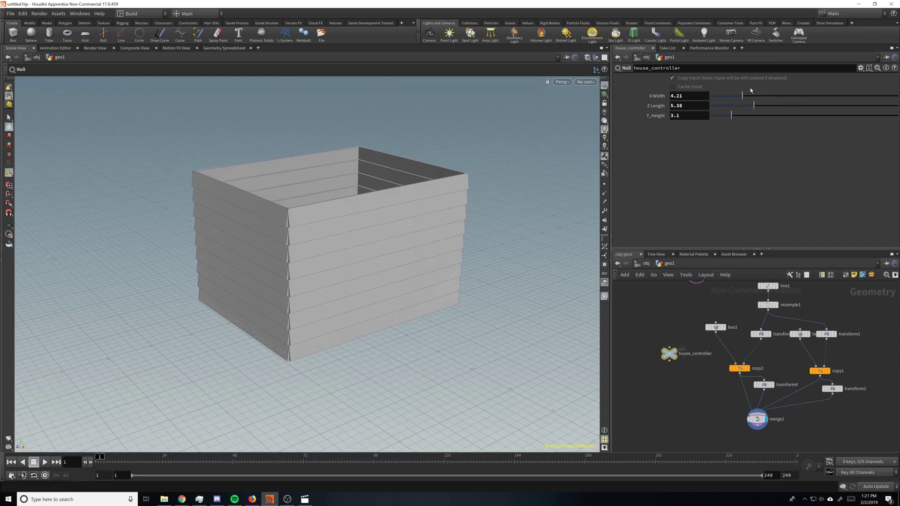
{"action": "left_click_drag", "start_coordinate": [742, 96], "coordinate": [729, 124]}
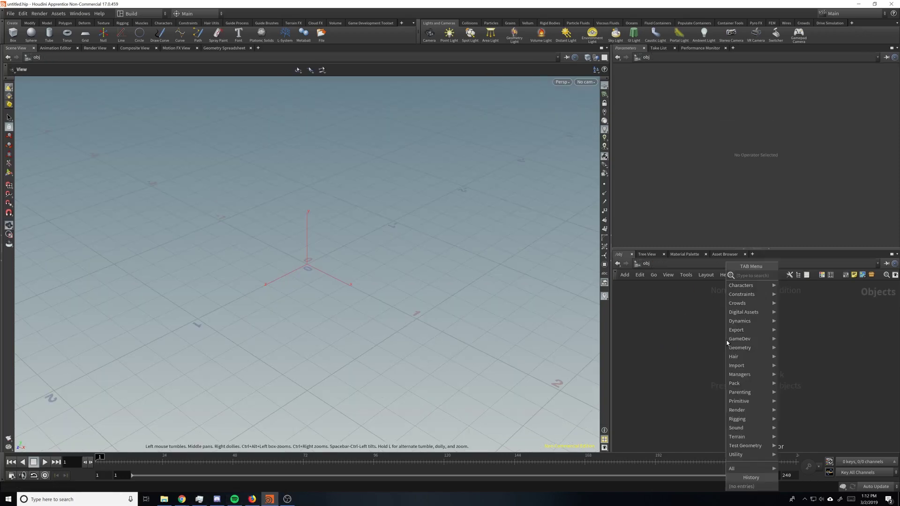
Create a Geometry object in the empty scene and enter its network.
{"action": "type", "text": "geo"}
{"action": "key", "text": "Return"}
{"action": "left_click", "coordinate": [727, 342]}
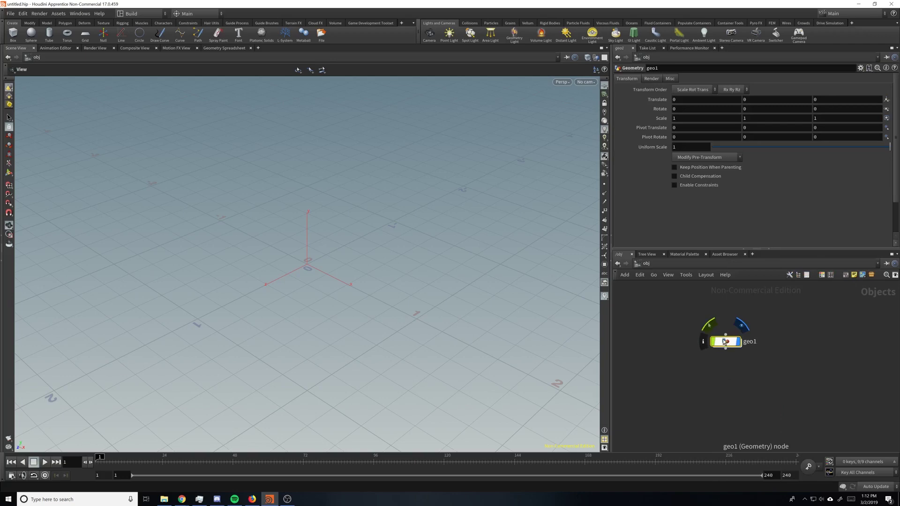
{"action": "double_click", "coordinate": [726, 341]}
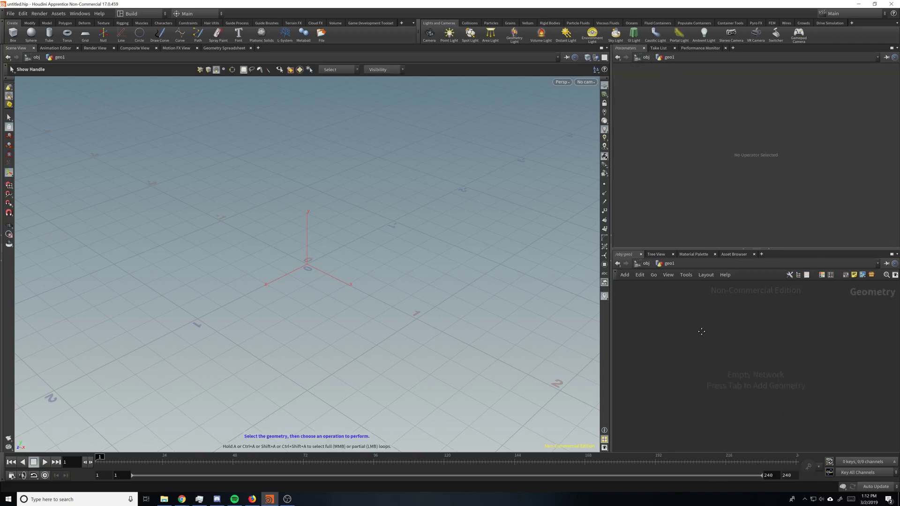
Add a Grid node and set it to 2 rows and 2 columns.
{"action": "key", "text": "Tab"}
{"action": "type", "text": "grid"}
{"action": "key", "text": "Return"}
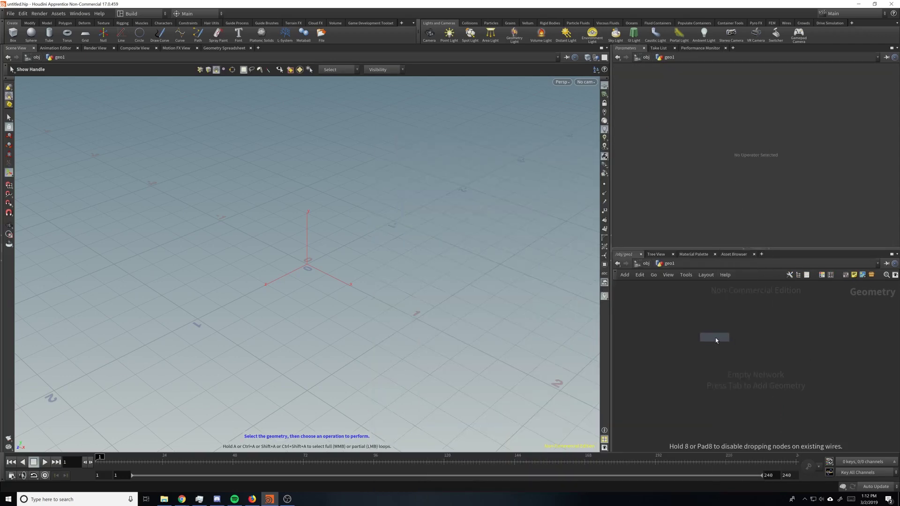
{"action": "left_click", "coordinate": [716, 341]}
{"action": "left_click_drag", "start_coordinate": [683, 140], "coordinate": [634, 131]}
{"action": "type", "text": "2"}
{"action": "key", "text": "Tab"}
{"action": "type", "text": "2"}
{"action": "key", "text": "Return"}
{"action": "right_click_drag", "start_coordinate": [488, 183], "coordinate": [302, 174], "text": "alt"}
{"action": "left_click_drag", "start_coordinate": [302, 174], "coordinate": [374, 236]}
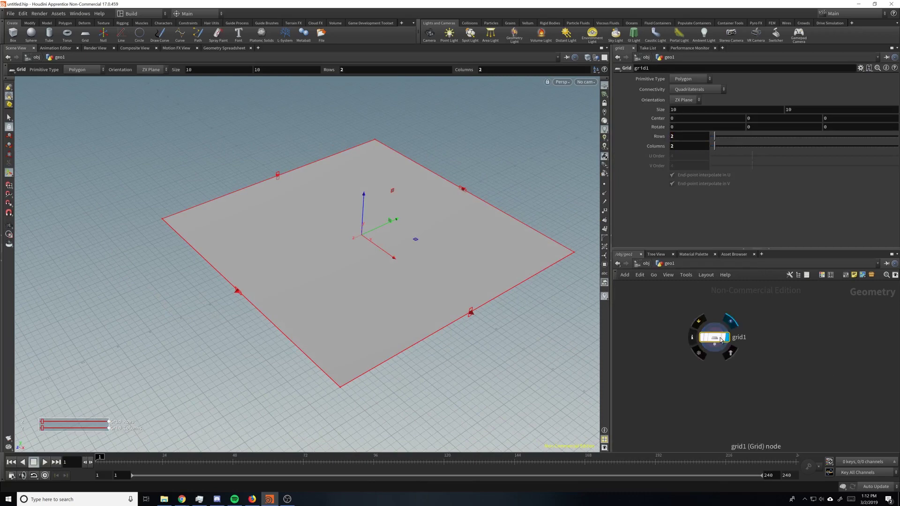
Add a Null node beside the grid and rename it house_controller.
{"action": "left_click_drag", "start_coordinate": [713, 340], "coordinate": [740, 339]}
{"action": "left_click", "coordinate": [664, 335]}
{"action": "key", "text": "Tab"}
{"action": "type", "text": "null"}
{"action": "key", "text": "Return"}
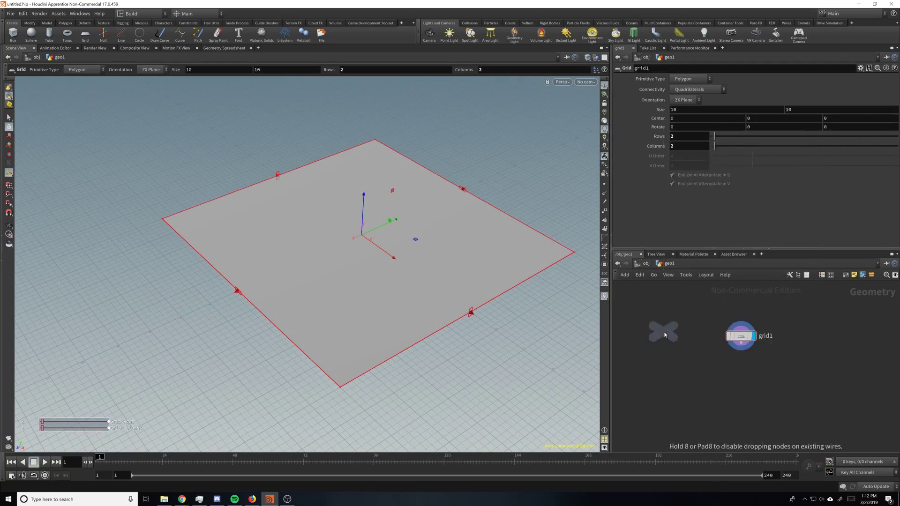
{"action": "left_click", "coordinate": [674, 333]}
{"action": "double_click", "coordinate": [675, 333]}
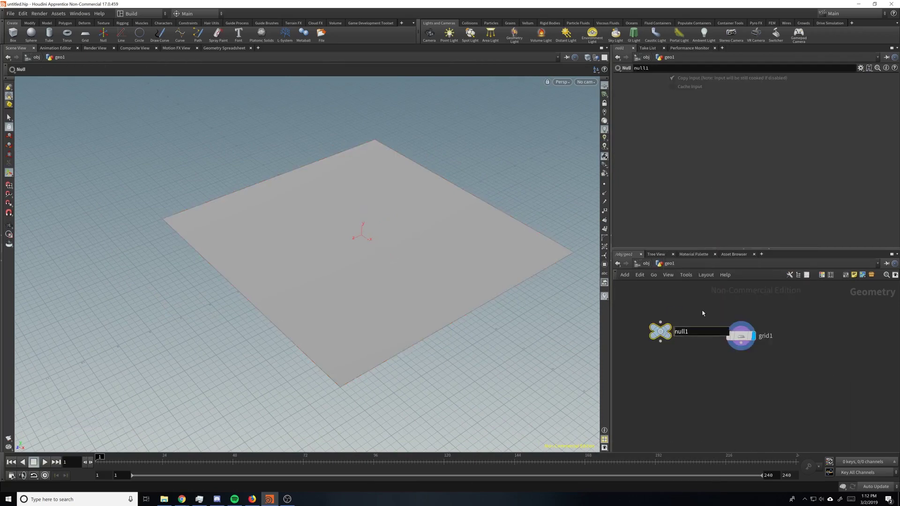
{"action": "type", "text": "house_controller"}
{"action": "key", "text": "Return"}
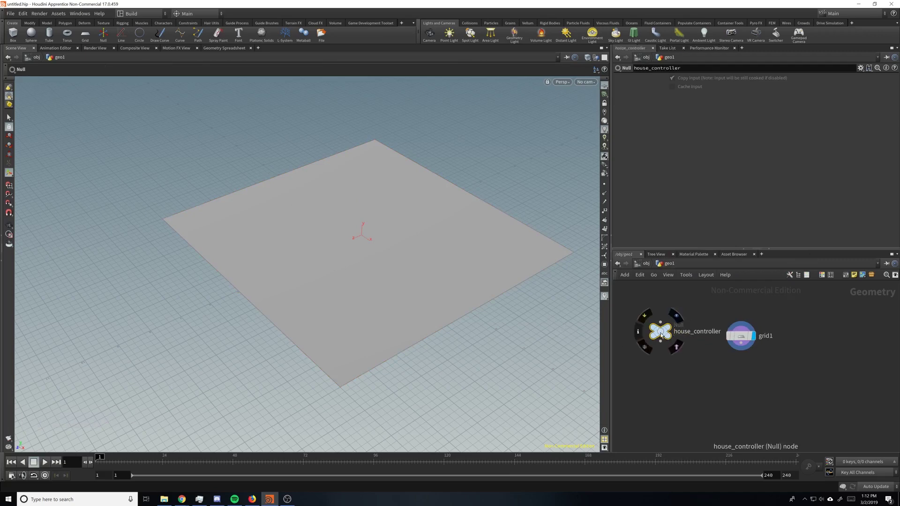
{"action": "left_click_drag", "start_coordinate": [660, 331], "coordinate": [649, 346]}
Add two Float parameters to the parameter interface of house_controller.
{"action": "left_click", "coordinate": [860, 68]}
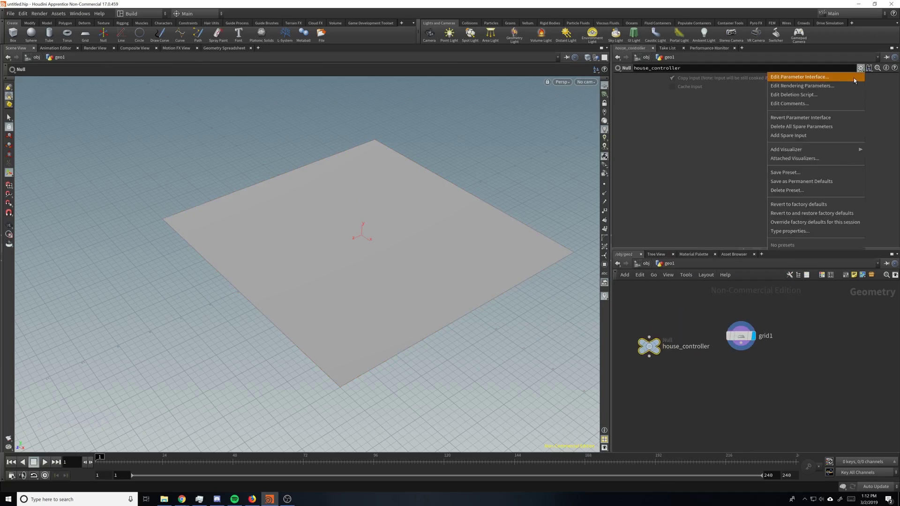
{"action": "left_click", "coordinate": [854, 77]}
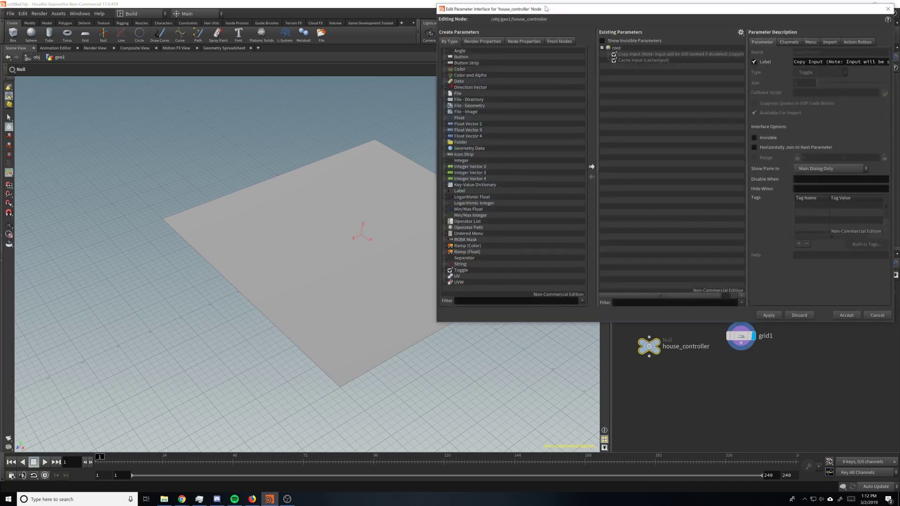
{"action": "left_click_drag", "start_coordinate": [547, 8], "coordinate": [332, 38]}
{"action": "left_click_drag", "start_coordinate": [246, 149], "coordinate": [406, 80]}
{"action": "left_click_drag", "start_coordinate": [289, 132], "coordinate": [403, 86]}
Name the first float parameter X_width, label it X Width and enable a range of 1 to 10.
{"action": "double_click", "coordinate": [596, 85]}
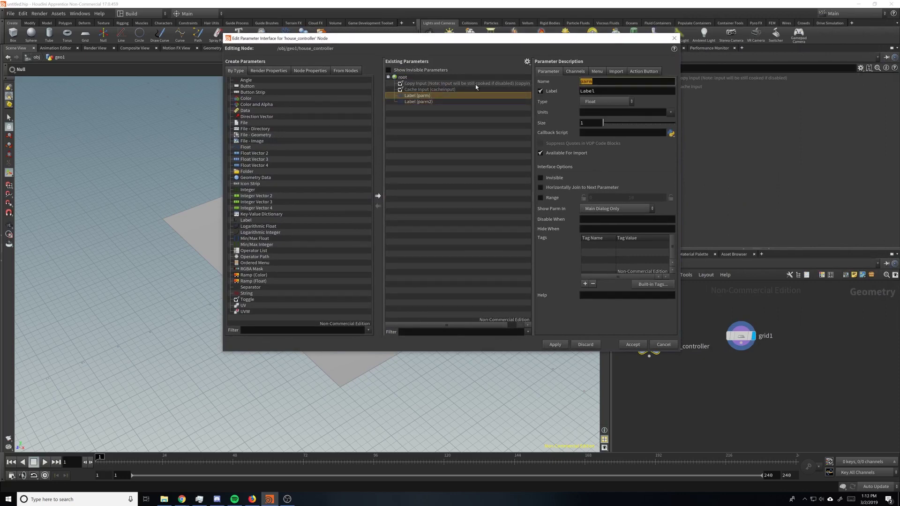
{"action": "type", "text": "X_width"}
{"action": "key", "text": "Tab"}
{"action": "type", "text": "X w"}
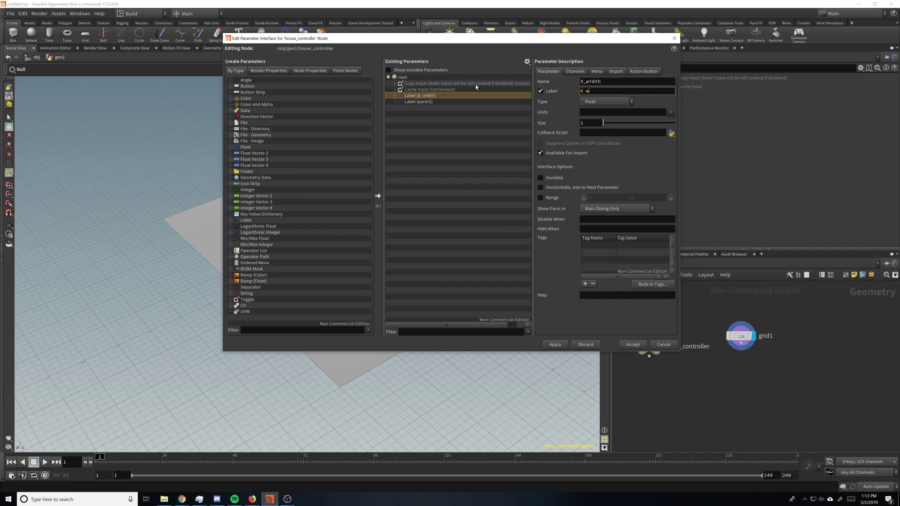
{"action": "key", "text": "BackSpace"}
{"action": "type", "text": "Width"}
{"action": "left_click", "coordinate": [541, 197]}
{"action": "left_click", "coordinate": [607, 199]}
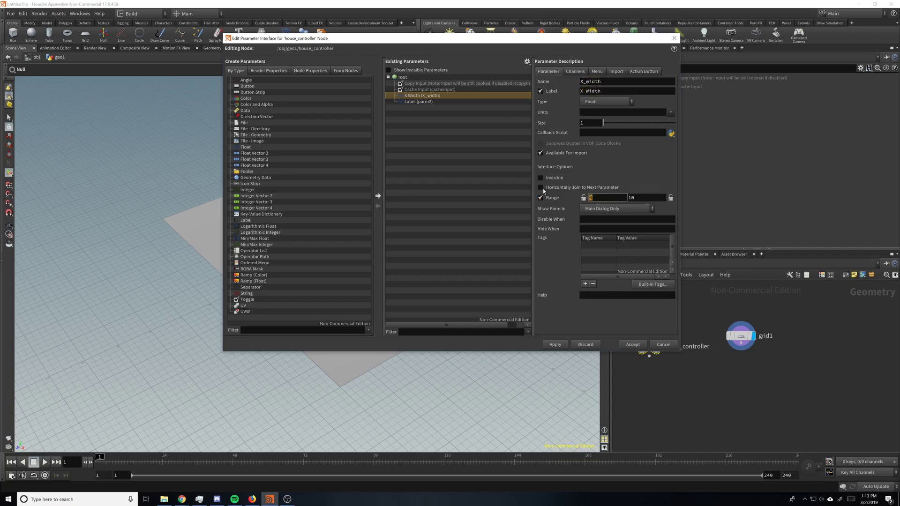
{"action": "left_click", "coordinate": [647, 201]}
Name the second float parameter Z_length, label it Z Length, enable a range up to 20 and accept the interface changes.
{"action": "left_click", "coordinate": [422, 102]}
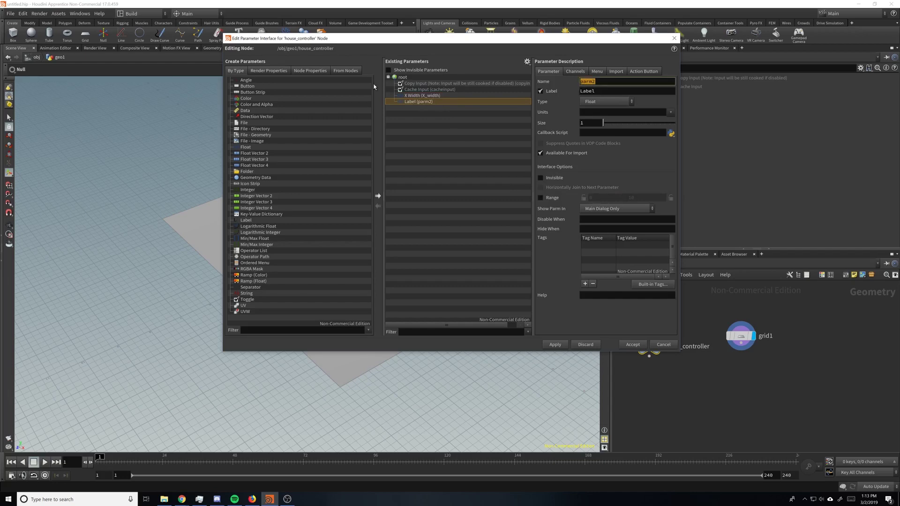
{"action": "type", "text": "Z_length"}
{"action": "key", "text": "Tab"}
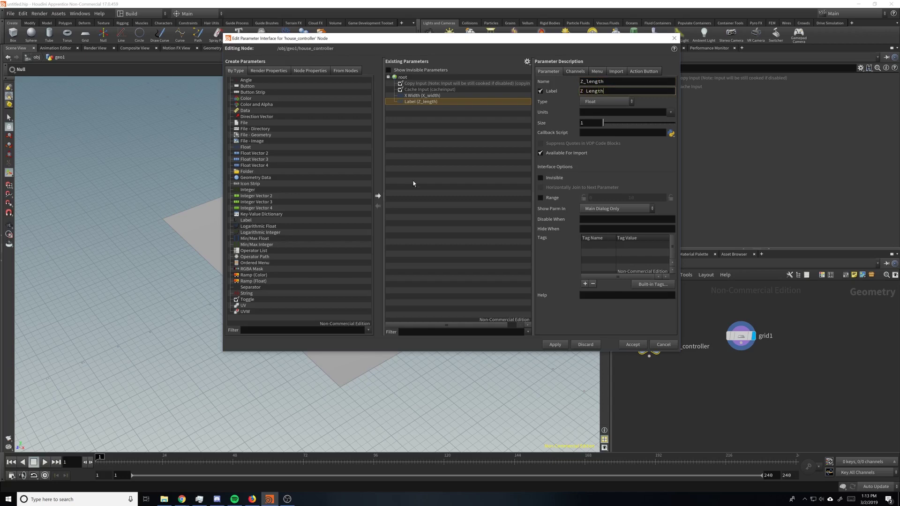
{"action": "left_click", "coordinate": [541, 198]}
{"action": "double_click", "coordinate": [605, 200]}
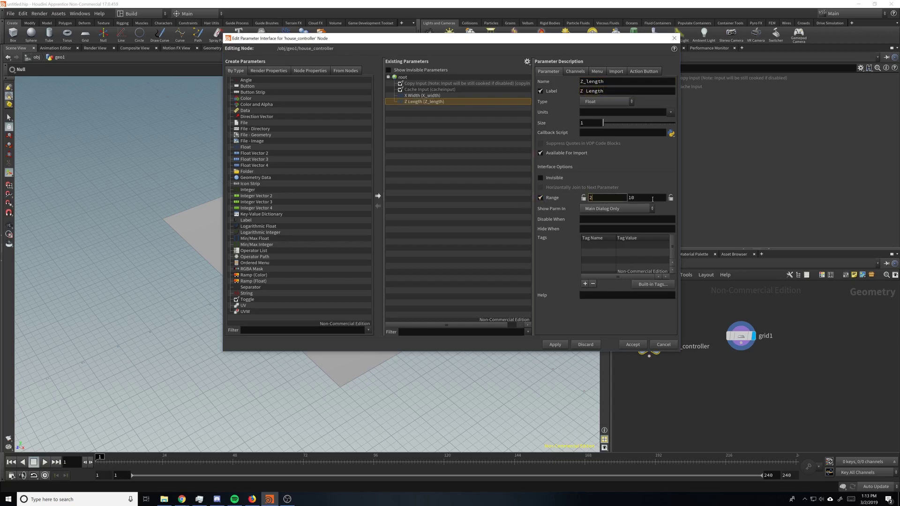
{"action": "type", "text": "20"}
{"action": "key", "text": "Tab"}
{"action": "left_click", "coordinate": [633, 345]}
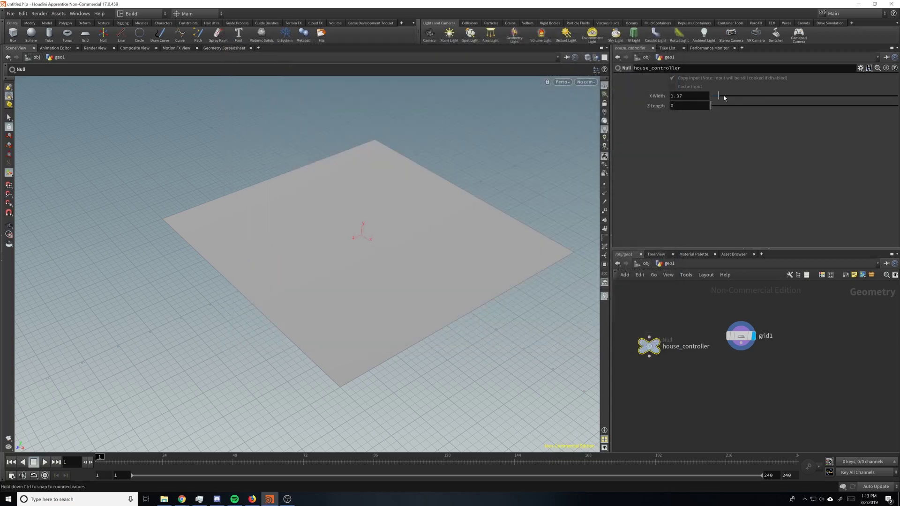
Set X Width to 6.89 and Z Length to 8.21, and link the grid's first size value to X Width by relative reference.
{"action": "left_click_drag", "start_coordinate": [712, 96], "coordinate": [782, 100]}
{"action": "right_click", "coordinate": [695, 96]}
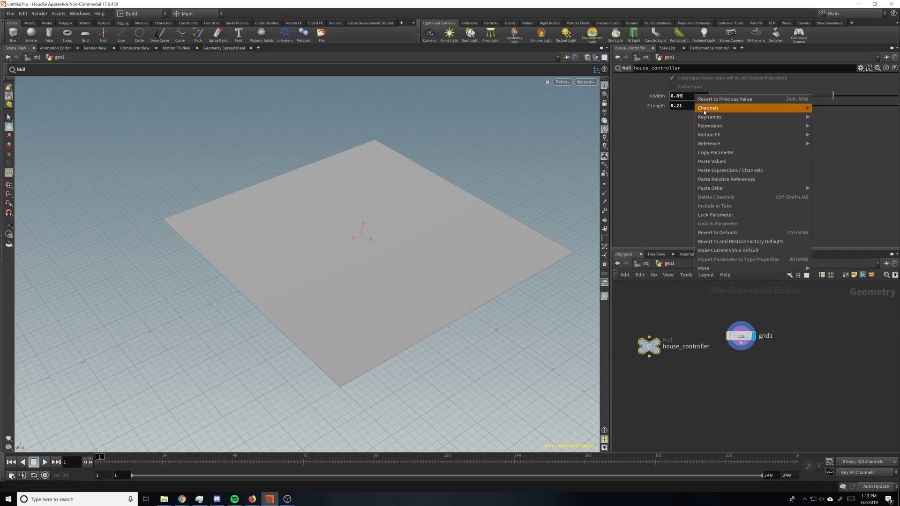
{"action": "left_click", "coordinate": [729, 153]}
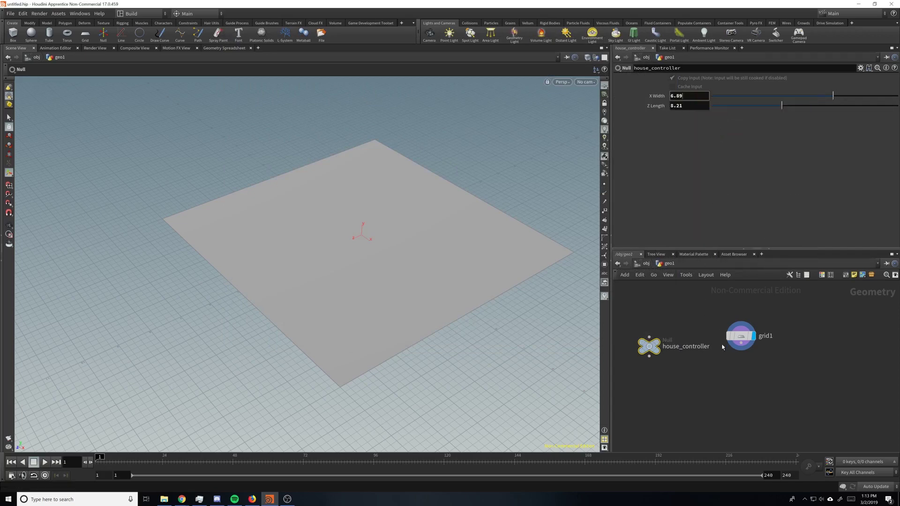
{"action": "left_click", "coordinate": [735, 336]}
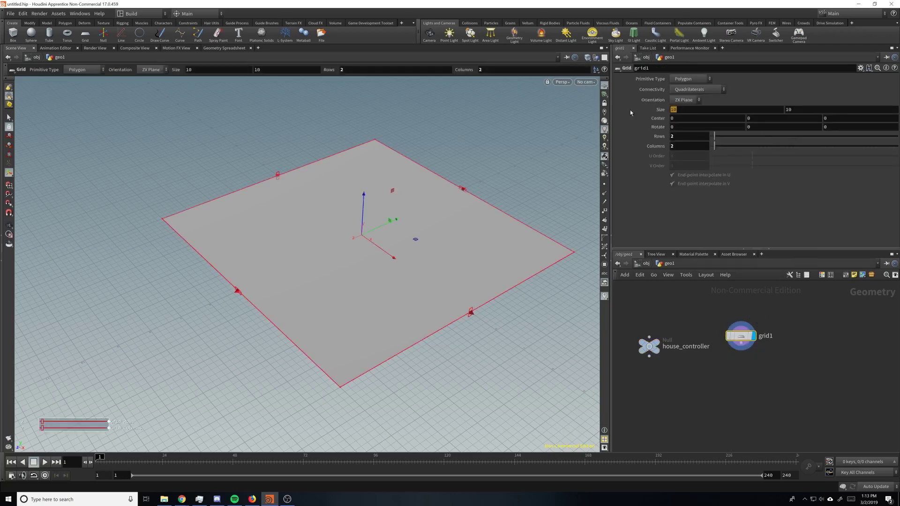
{"action": "right_click", "coordinate": [697, 111]}
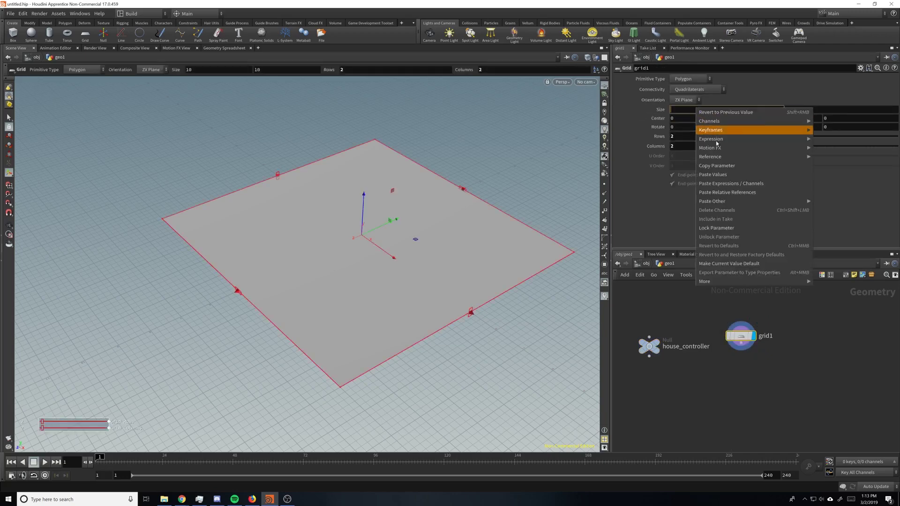
{"action": "left_click", "coordinate": [734, 194]}
Link the grid's second size value to the controller's Z Length by relative reference.
{"action": "left_click", "coordinate": [649, 345]}
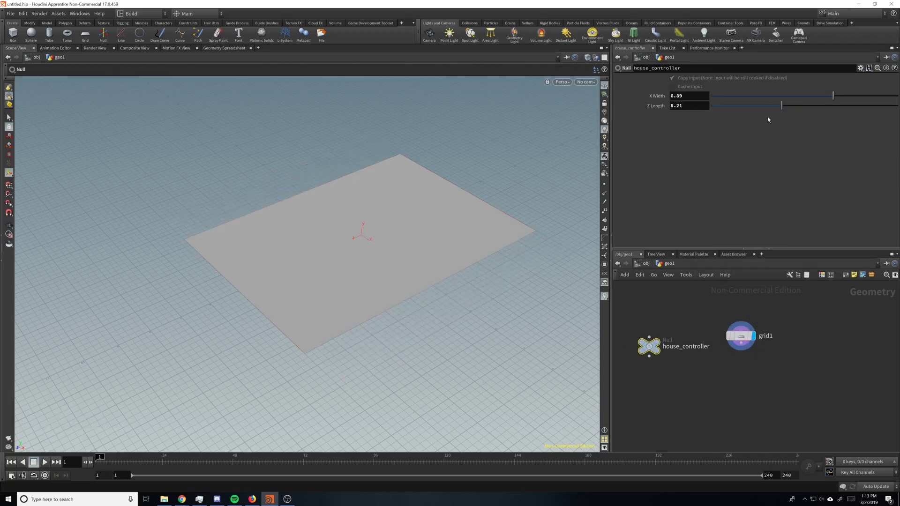
{"action": "right_click", "coordinate": [685, 106]}
{"action": "left_click", "coordinate": [705, 163]}
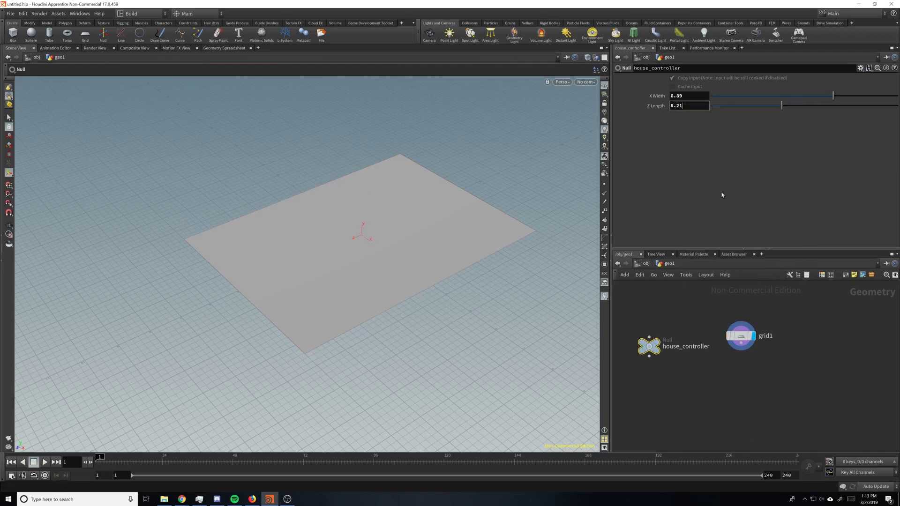
{"action": "left_click", "coordinate": [746, 334]}
{"action": "left_click", "coordinate": [803, 110]}
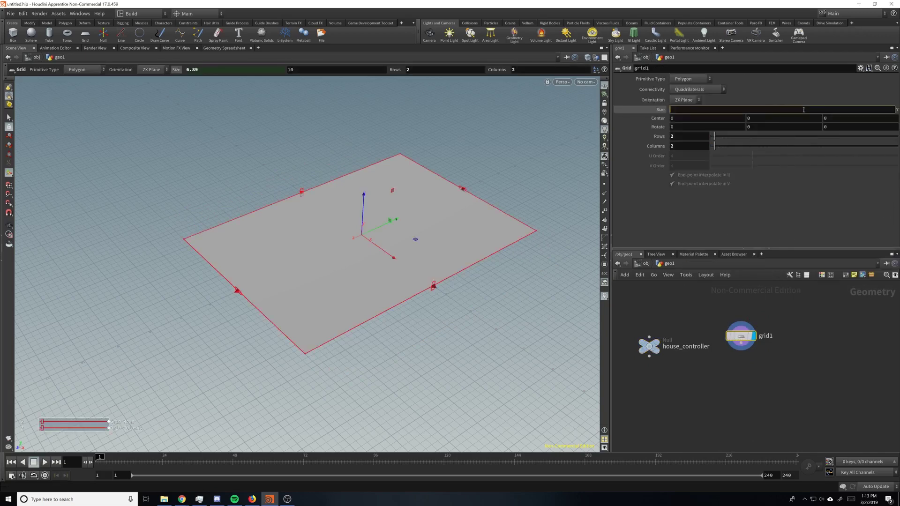
{"action": "right_click", "coordinate": [803, 109]}
{"action": "left_click", "coordinate": [820, 192]}
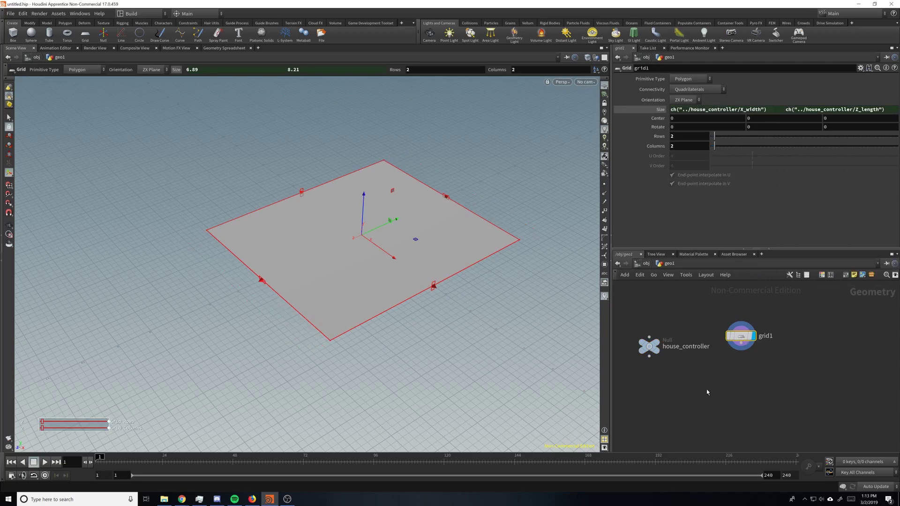
Set X Width to 8.16 and Z Length to 9.67, and raise the upper limit of X Width's range to match Z Length's.
{"action": "left_click", "coordinate": [650, 347]}
{"action": "mouse_move", "coordinate": [788, 106]}
{"action": "left_mouse_down"}
{"action": "mouse_move", "coordinate": [832, 109]}
{"action": "mouse_move", "coordinate": [779, 106]}
{"action": "mouse_move", "coordinate": [860, 97]}
{"action": "mouse_move", "coordinate": [797, 107]}
{"action": "left_mouse_up"}
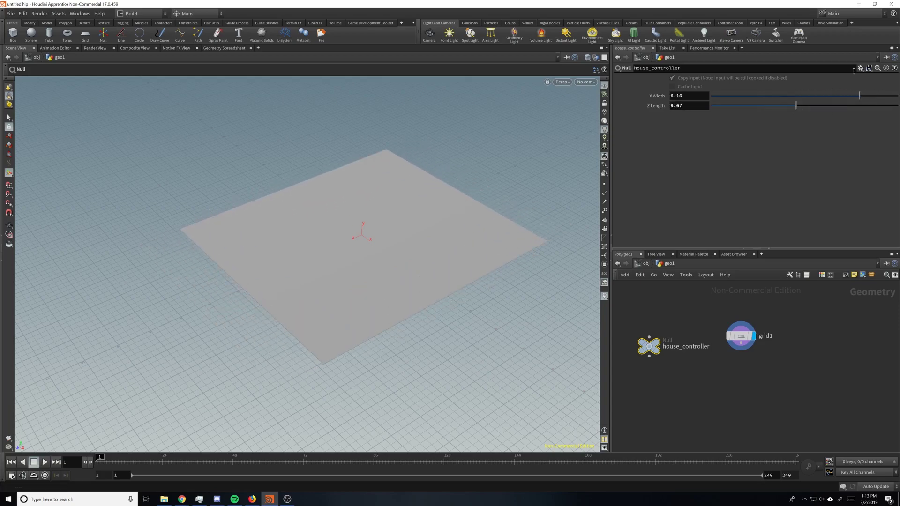
{"action": "left_click", "coordinate": [861, 68]}
{"action": "left_click", "coordinate": [842, 78]}
{"action": "left_click", "coordinate": [436, 96]}
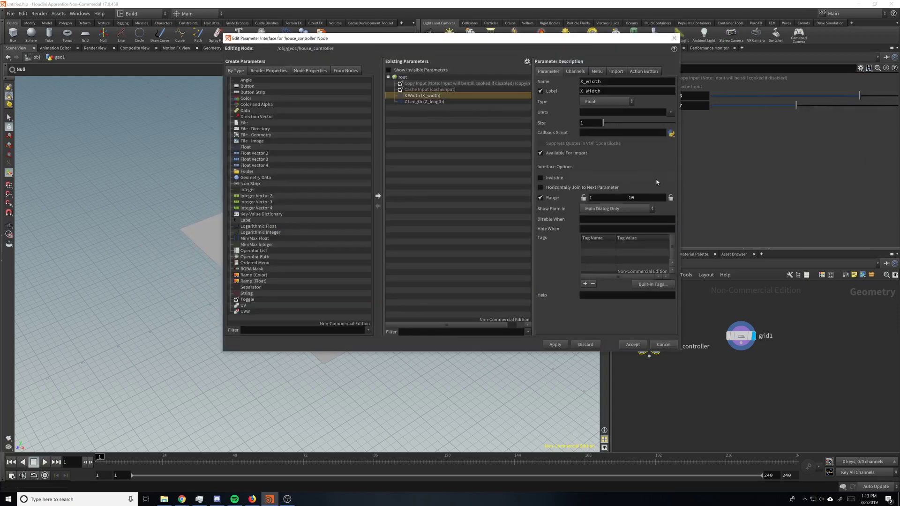
{"action": "left_click_drag", "start_coordinate": [641, 198], "coordinate": [596, 197]}
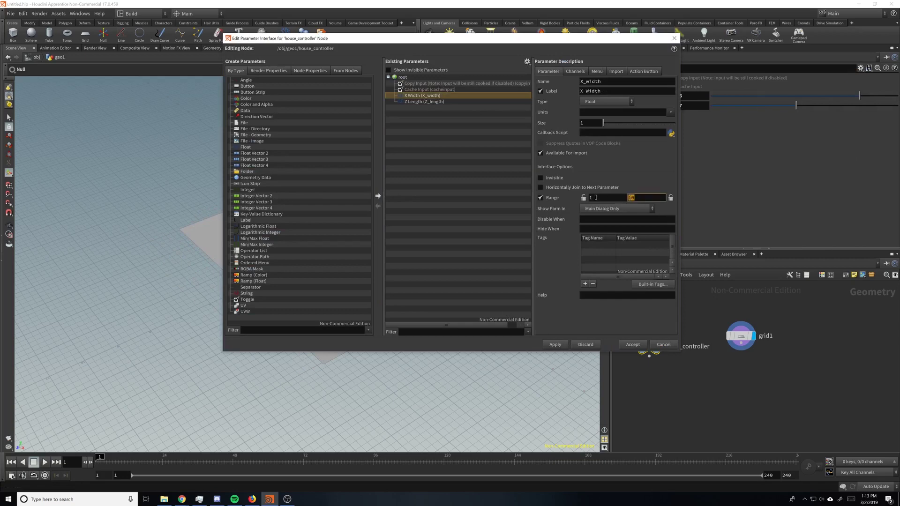
{"action": "left_click", "coordinate": [645, 344]}
Reduce the X Width on house_controller to 5.36.
{"action": "left_click_drag", "start_coordinate": [783, 96], "coordinate": [756, 96]}
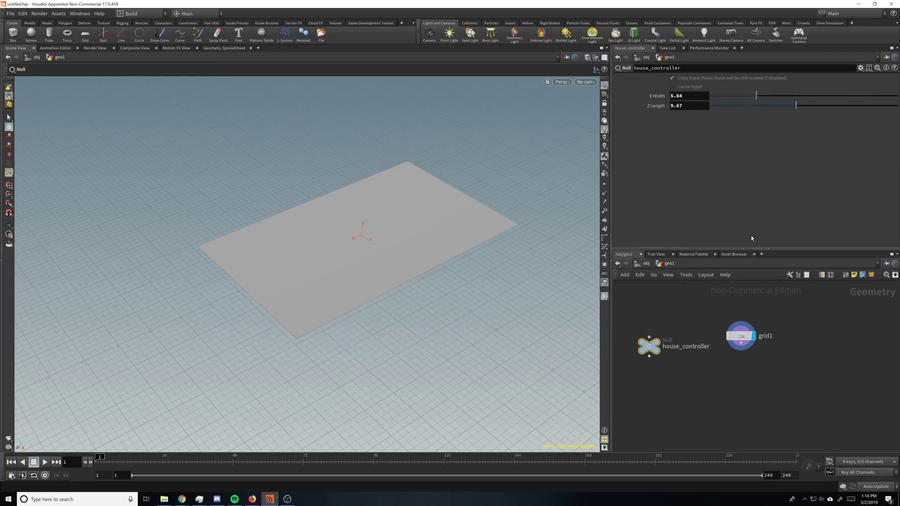
{"action": "key", "text": "Escape"}
{"action": "left_click_drag", "start_coordinate": [422, 266], "coordinate": [516, 271]}
{"action": "key", "text": "Return"}
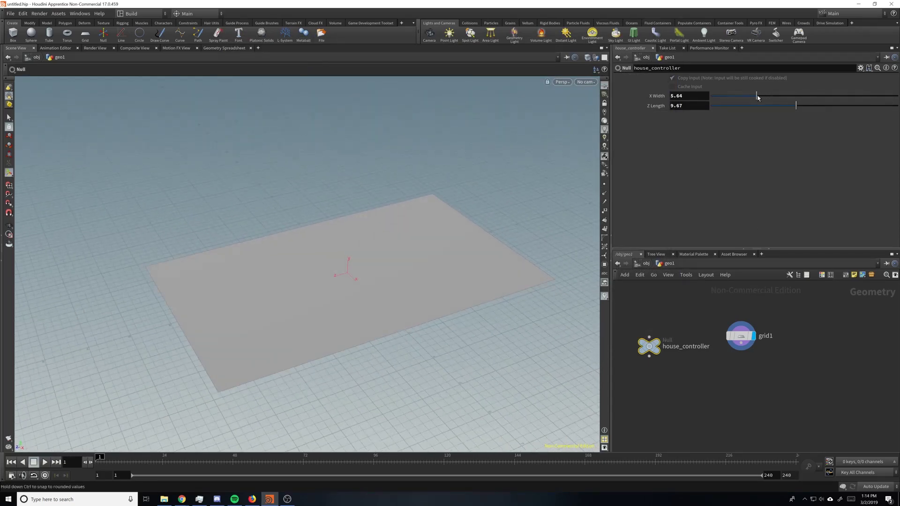
{"action": "mouse_move", "coordinate": [758, 97]}
{"action": "left_mouse_down"}
{"action": "mouse_move", "coordinate": [800, 96]}
{"action": "mouse_move", "coordinate": [754, 96]}
{"action": "left_mouse_up"}
Add a Box node beside the grid node in the network.
{"action": "middle_click_drag", "start_coordinate": [713, 365], "coordinate": [734, 360]}
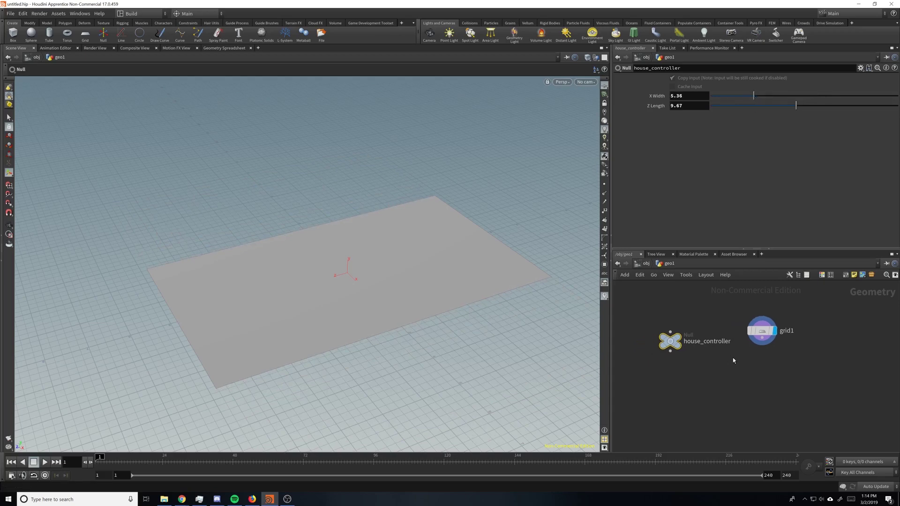
{"action": "left_click_drag", "start_coordinate": [762, 332], "coordinate": [765, 343]}
{"action": "middle_click_drag", "start_coordinate": [756, 369], "coordinate": [734, 357]}
{"action": "middle_click_drag", "start_coordinate": [858, 360], "coordinate": [840, 360]}
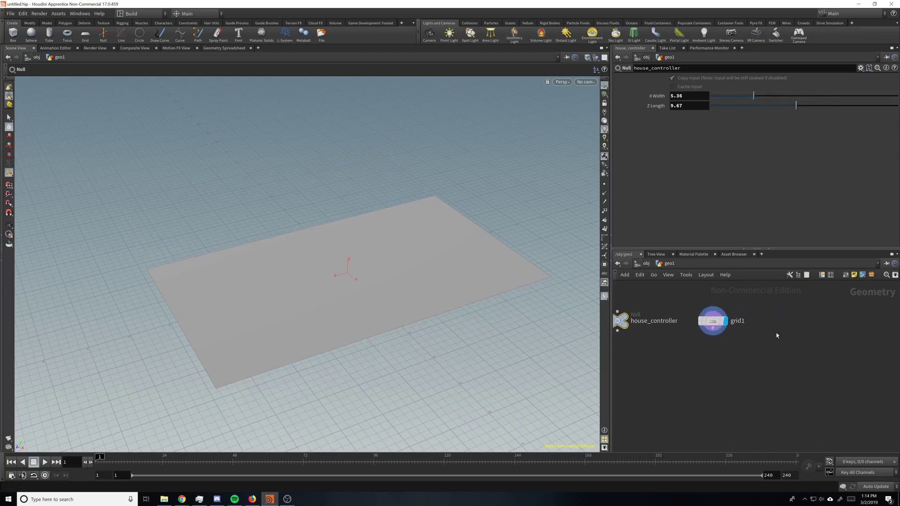
{"action": "key", "text": "Tab"}
{"action": "type", "text": "box"}
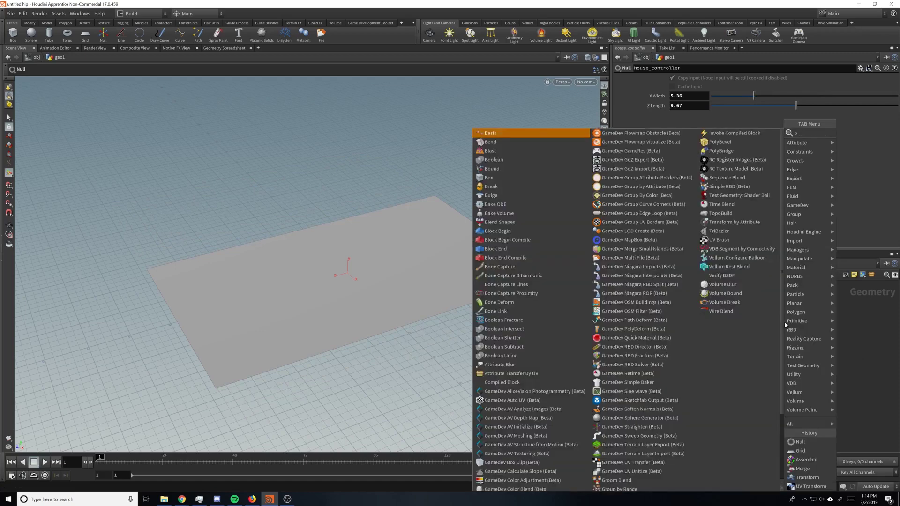
{"action": "key", "text": "Return"}
{"action": "left_click", "coordinate": [787, 323]}
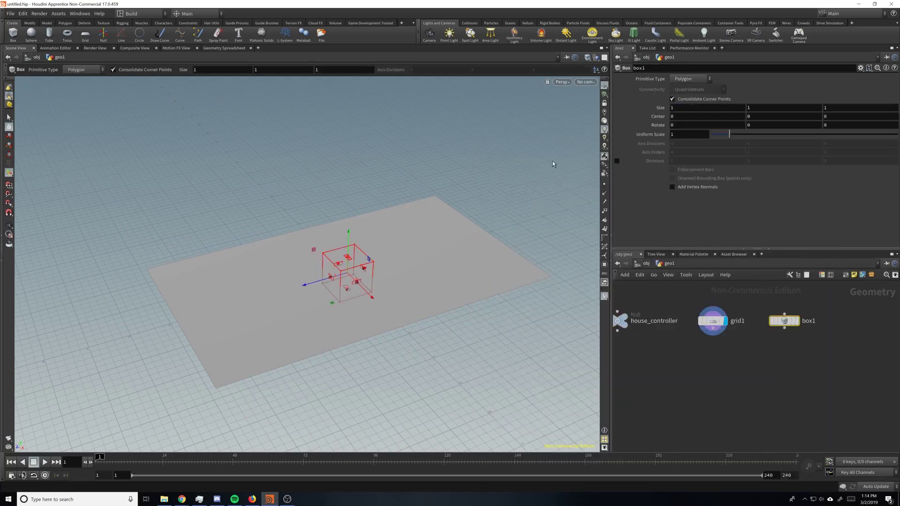
Set the box's X size to 0.05 to give it plank thickness.
{"action": "left_click", "coordinate": [736, 108]}
{"action": "type", "text": ".2"}
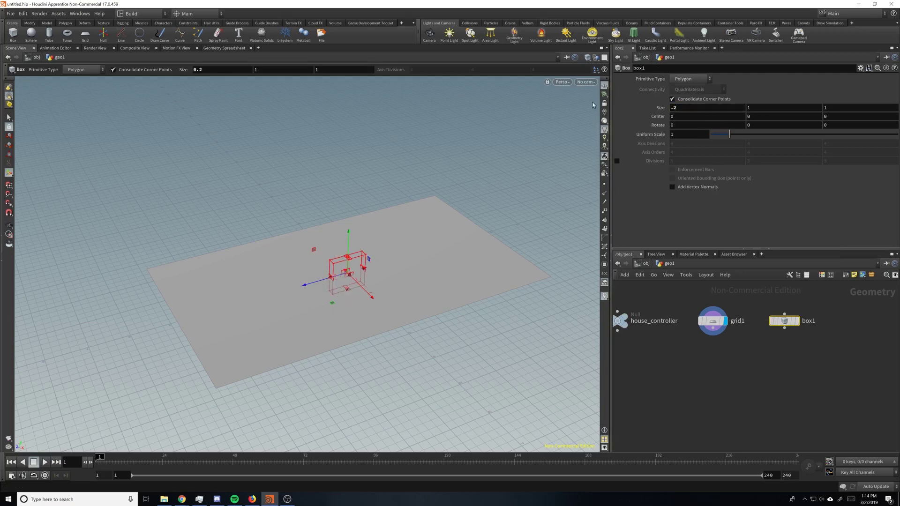
{"action": "left_click_drag", "start_coordinate": [361, 241], "coordinate": [479, 215], "text": "alt"}
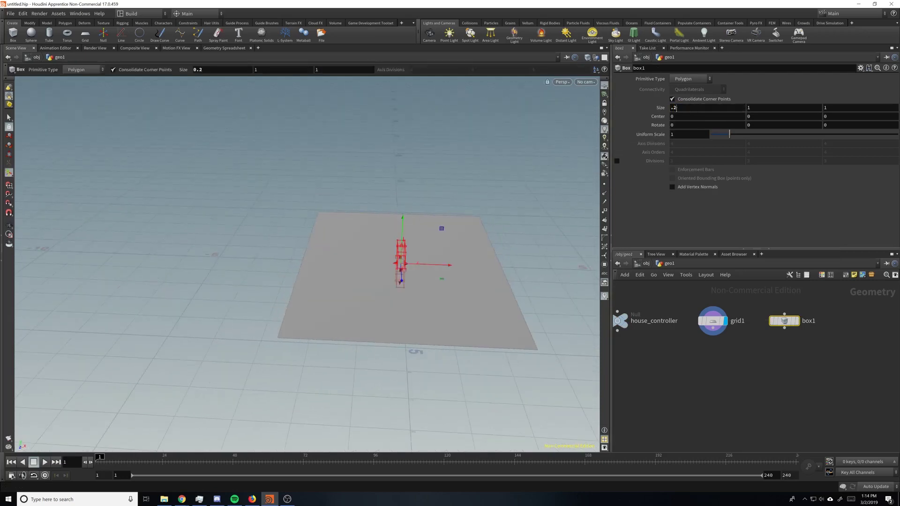
{"action": "left_click_drag", "start_coordinate": [677, 108], "coordinate": [657, 108]}
{"action": "type", "text": ".05"}
{"action": "key", "text": "Return"}
{"action": "left_click_drag", "start_coordinate": [502, 219], "coordinate": [476, 278], "text": "alt"}
{"action": "key", "text": "Return"}
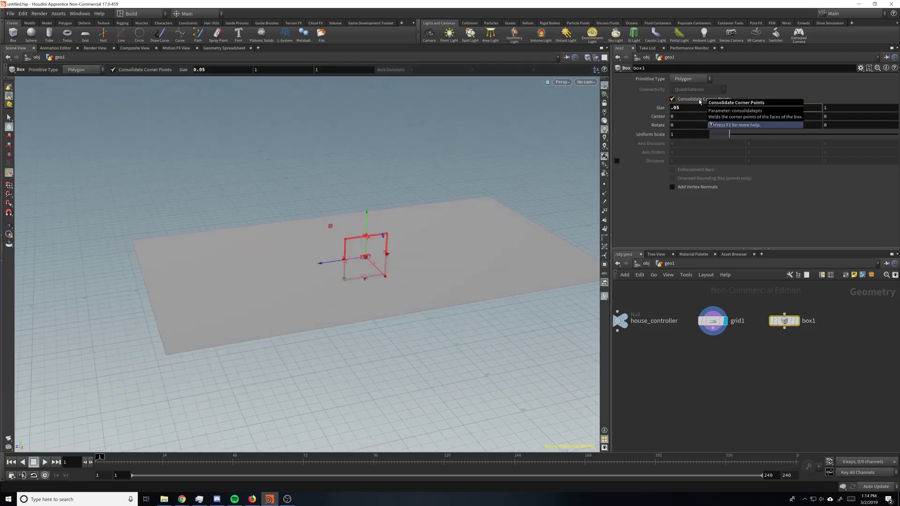
Set the box's Y size to 0.4 for the plank height.
{"action": "key", "text": "Tab"}
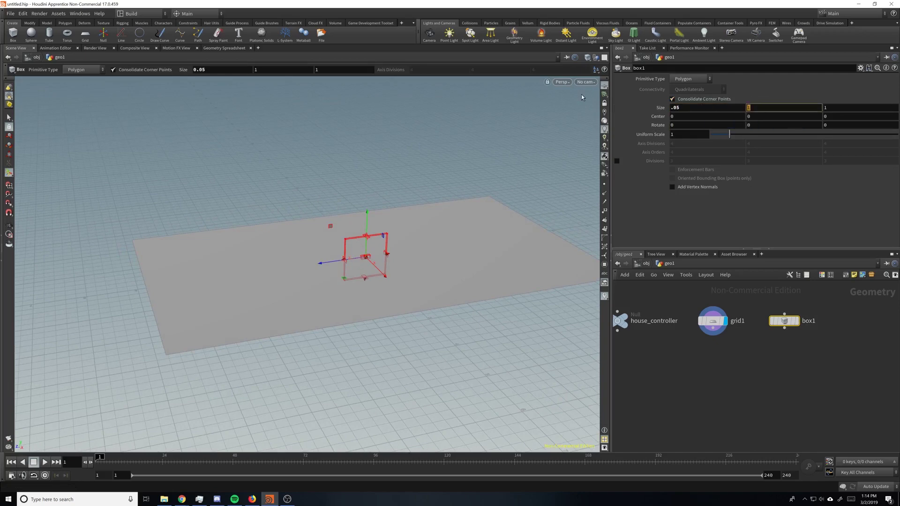
{"action": "type", "text": ".3"}
{"action": "key", "text": "Return"}
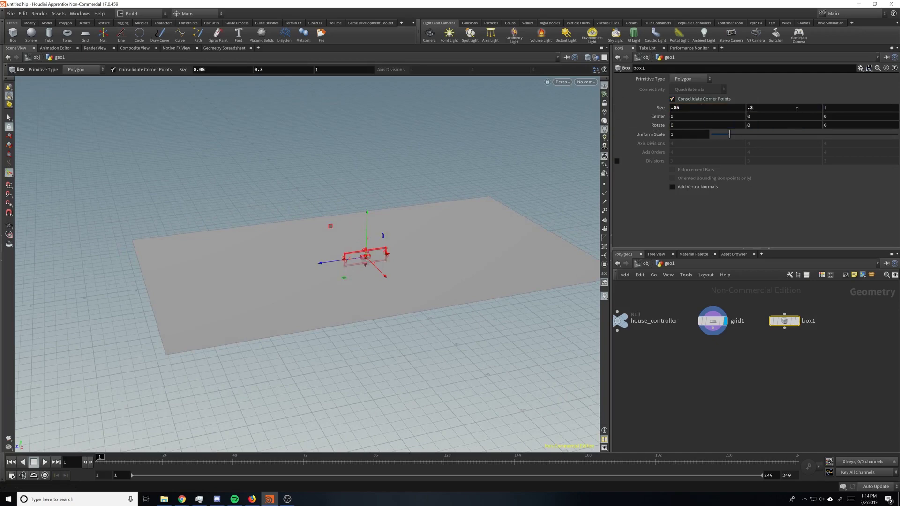
{"action": "key", "text": "Return"}
{"action": "left_click_drag", "start_coordinate": [426, 295], "coordinate": [411, 269], "text": "alt"}
{"action": "key", "text": "Return"}
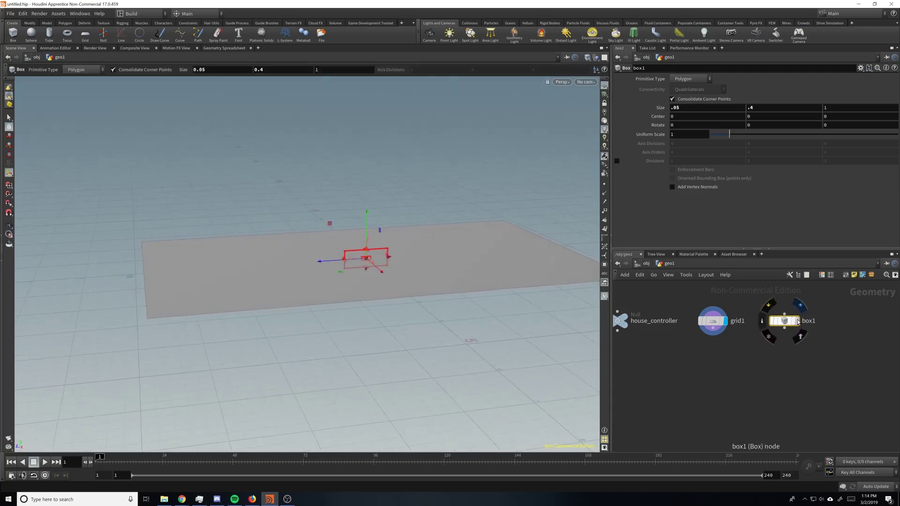
Display box1 in the viewport and show grid1 as a template.
{"action": "left_click", "coordinate": [797, 321]}
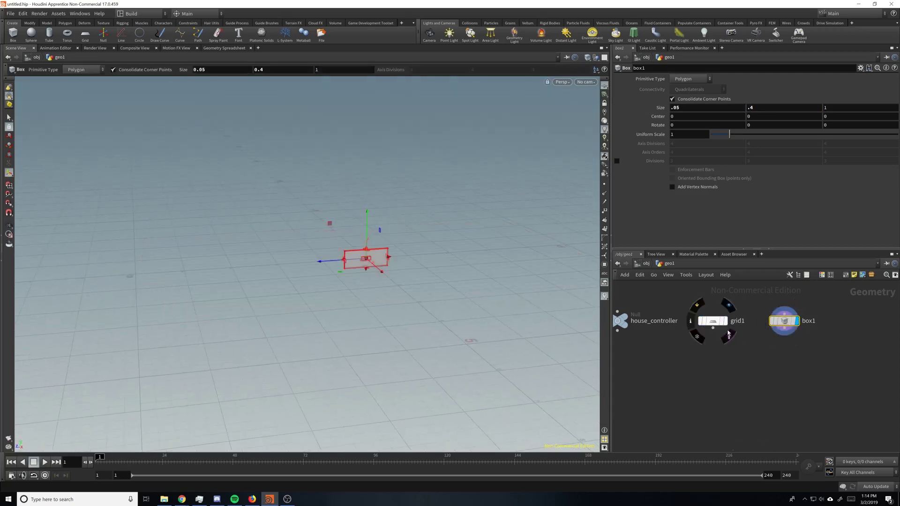
{"action": "left_click", "coordinate": [724, 321]}
{"action": "key", "text": "Escape"}
{"action": "left_click_drag", "start_coordinate": [357, 262], "coordinate": [580, 225]}
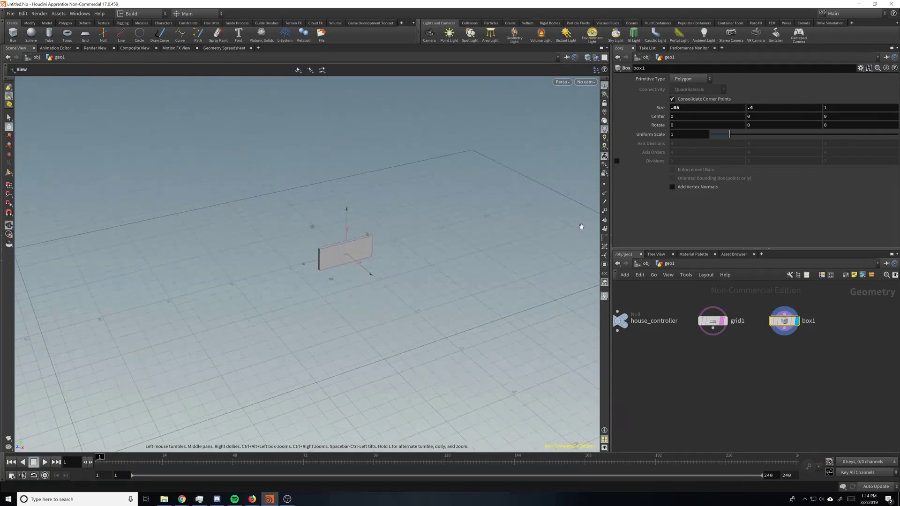
{"action": "key", "text": "Return"}
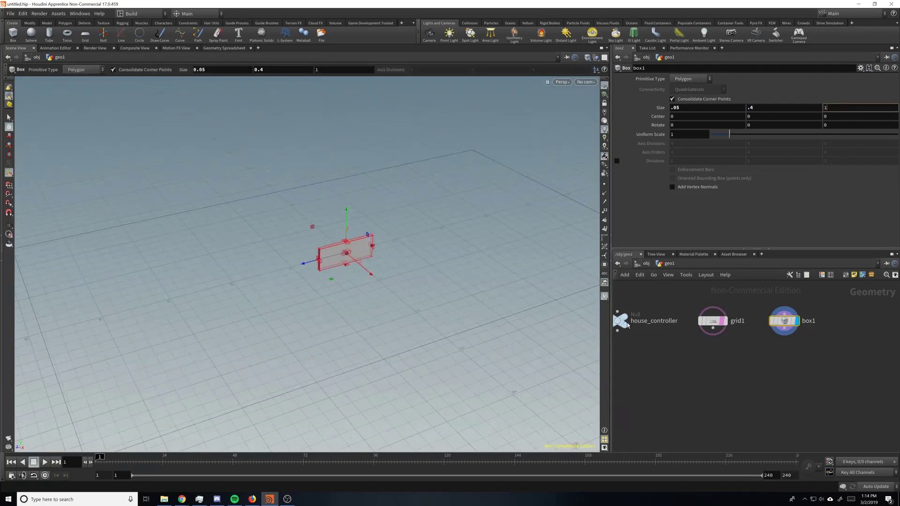
Link the box's Z size to the Z Length on house_controller by relative reference.
{"action": "left_click_drag", "start_coordinate": [625, 322], "coordinate": [654, 342]}
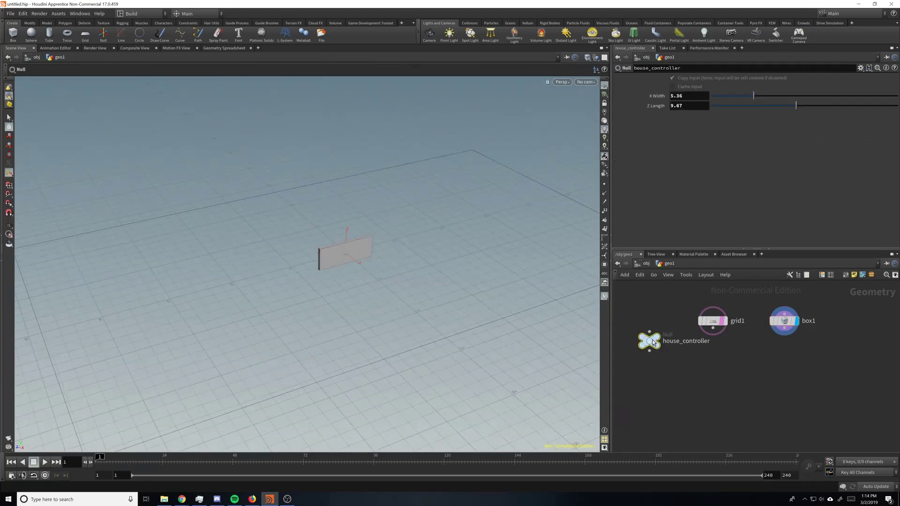
{"action": "right_click", "coordinate": [685, 105]}
{"action": "left_click", "coordinate": [726, 171]}
{"action": "left_click", "coordinate": [783, 329]}
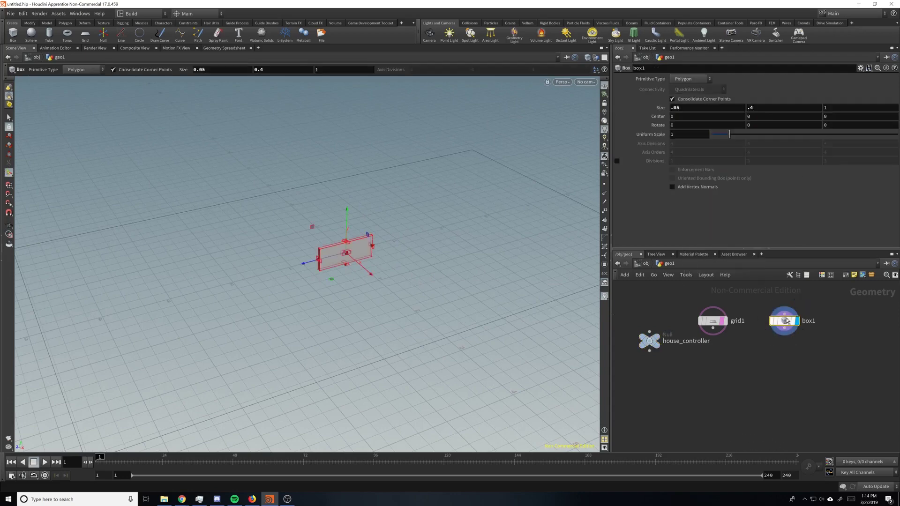
{"action": "right_click", "coordinate": [840, 109]}
{"action": "left_click", "coordinate": [853, 192]}
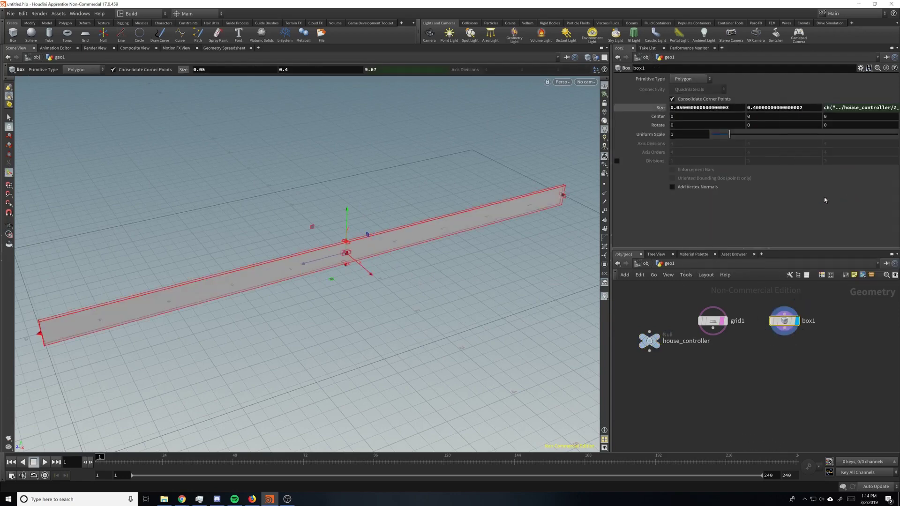
Reduce the Z Length on house_controller to 7.33.
{"action": "right_click_drag", "start_coordinate": [452, 222], "coordinate": [413, 198], "text": "alt"}
{"action": "mouse_move", "coordinate": [412, 198]}
{"action": "left_mouse_down", "text": "alt"}
{"action": "mouse_move", "coordinate": [385, 183]}
{"action": "mouse_move", "coordinate": [425, 207]}
{"action": "left_mouse_up", "text": "alt"}
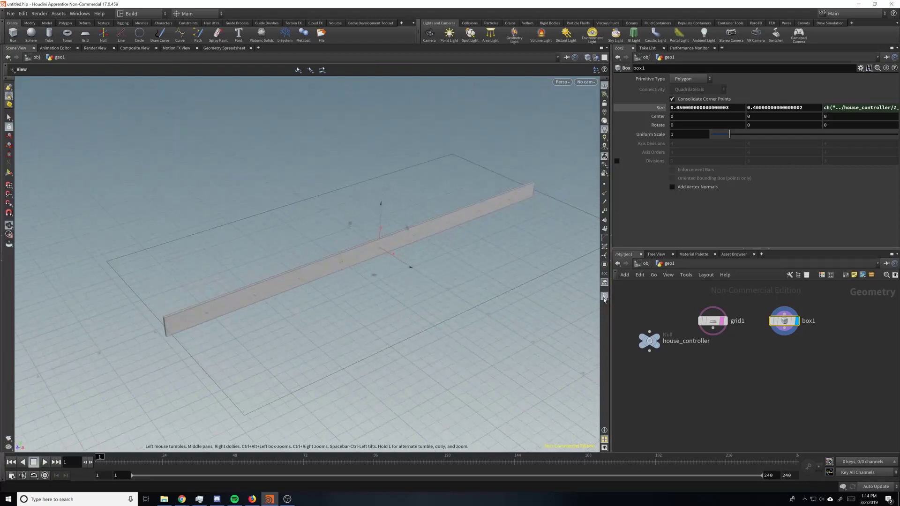
{"action": "left_click", "coordinate": [660, 339]}
{"action": "left_click_drag", "start_coordinate": [796, 105], "coordinate": [774, 106]}
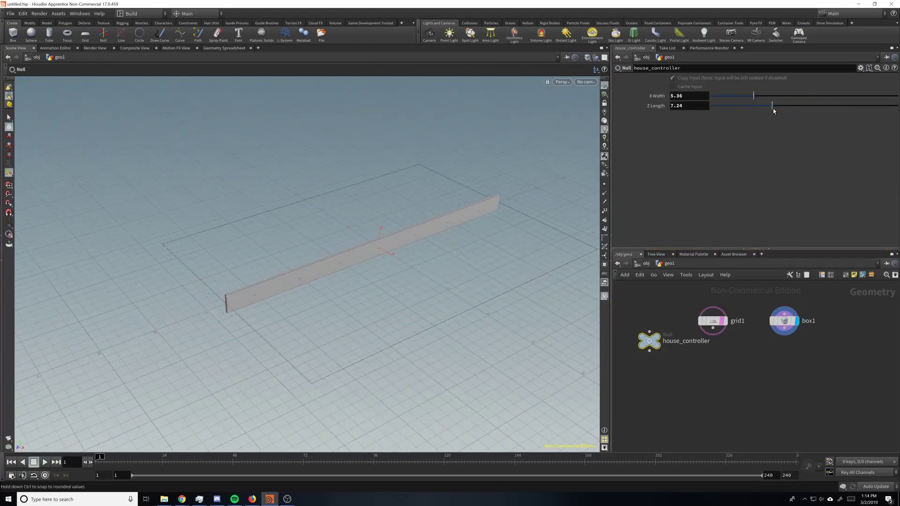
Add a Transform node below box1, fed by its output, and display it.
{"action": "left_click", "coordinate": [786, 334]}
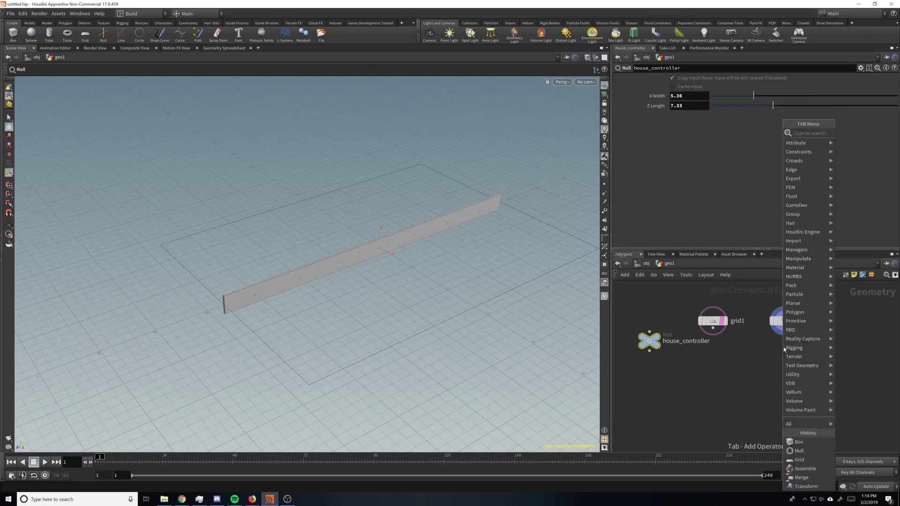
{"action": "type", "text": "transform"}
{"action": "key", "text": "Return"}
{"action": "left_click", "coordinate": [783, 350]}
{"action": "left_click_drag", "start_coordinate": [783, 351], "coordinate": [784, 348]}
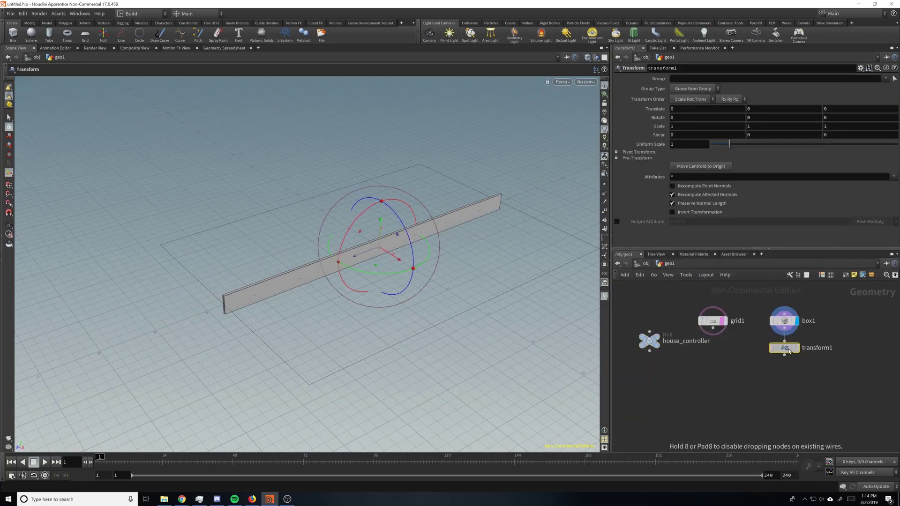
{"action": "left_click", "coordinate": [796, 348]}
Link the Transform node's X translate to the controller's X Width by relative reference.
{"action": "left_click", "coordinate": [657, 344]}
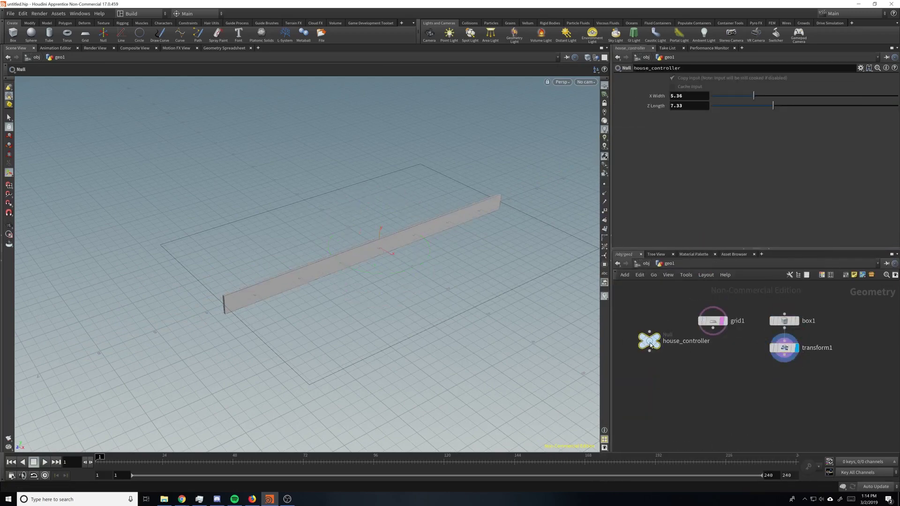
{"action": "right_click", "coordinate": [689, 99]}
{"action": "left_click", "coordinate": [705, 149]}
{"action": "left_click", "coordinate": [785, 348]}
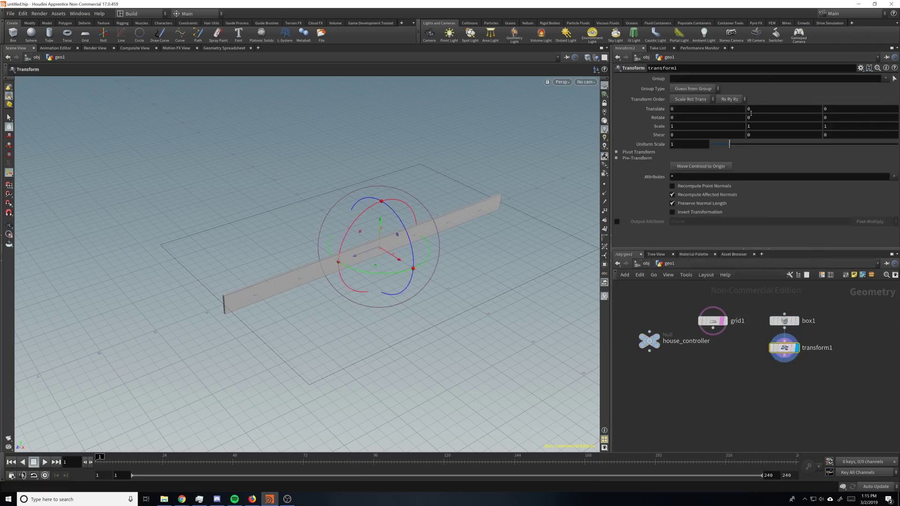
{"action": "right_click", "coordinate": [702, 108]}
{"action": "left_click", "coordinate": [750, 193]}
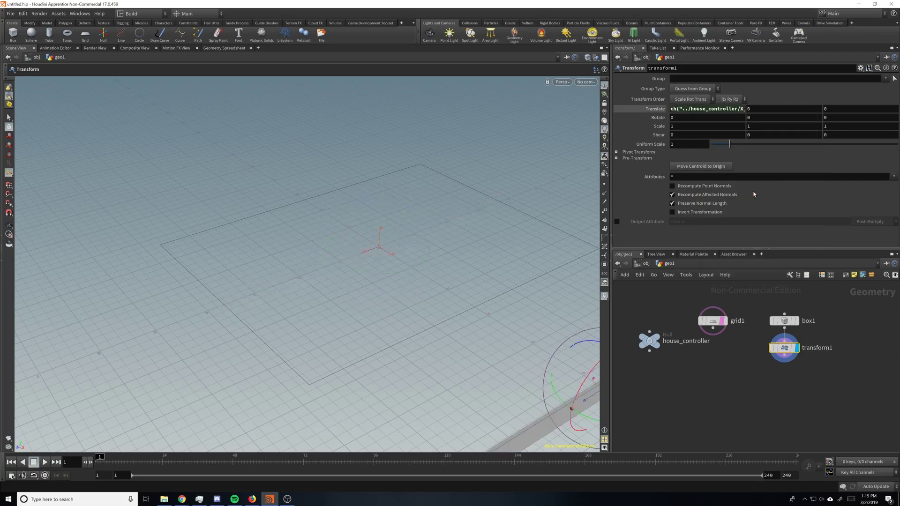
Edit the X translate expression so the plank sits on the long edge of the grid.
{"action": "left_click", "coordinate": [735, 109]}
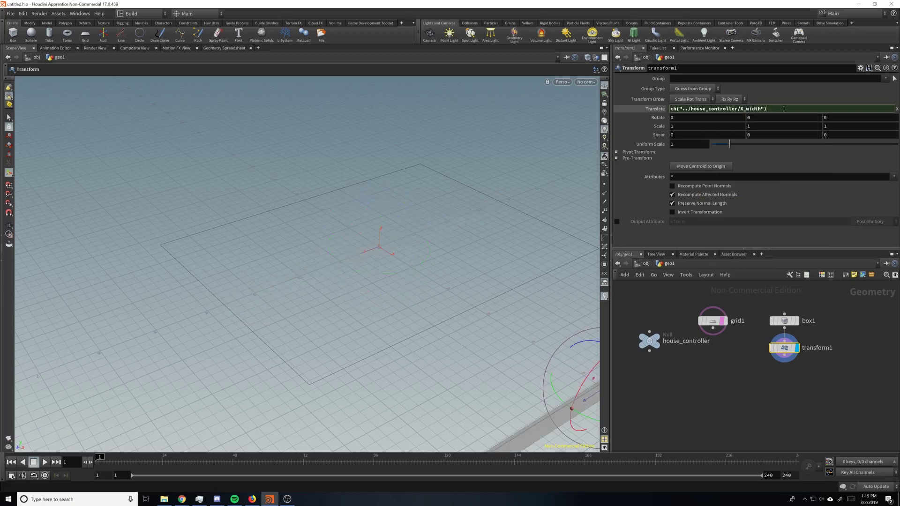
{"action": "key", "text": "Return"}
{"action": "middle_click_drag", "start_coordinate": [508, 218], "coordinate": [469, 204], "text": "alt"}
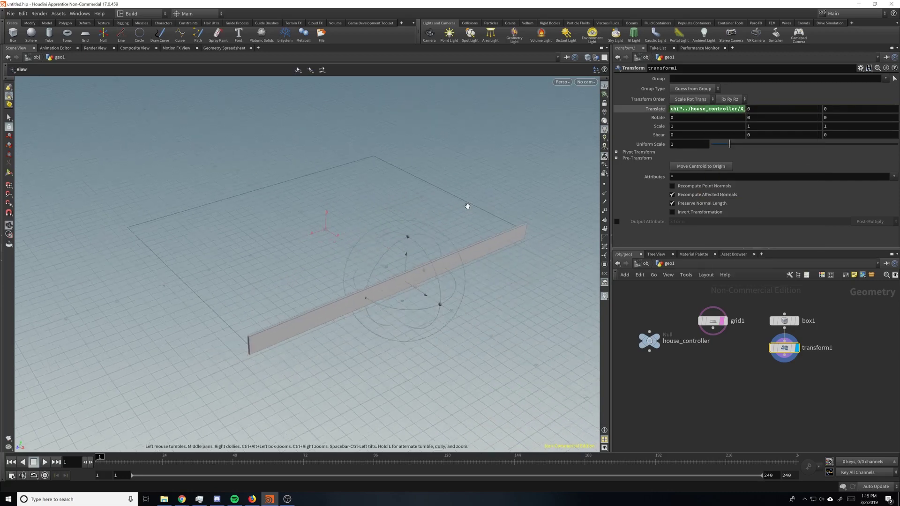
{"action": "left_click_drag", "start_coordinate": [468, 205], "coordinate": [536, 217], "text": "alt"}
{"action": "key", "text": "Return"}
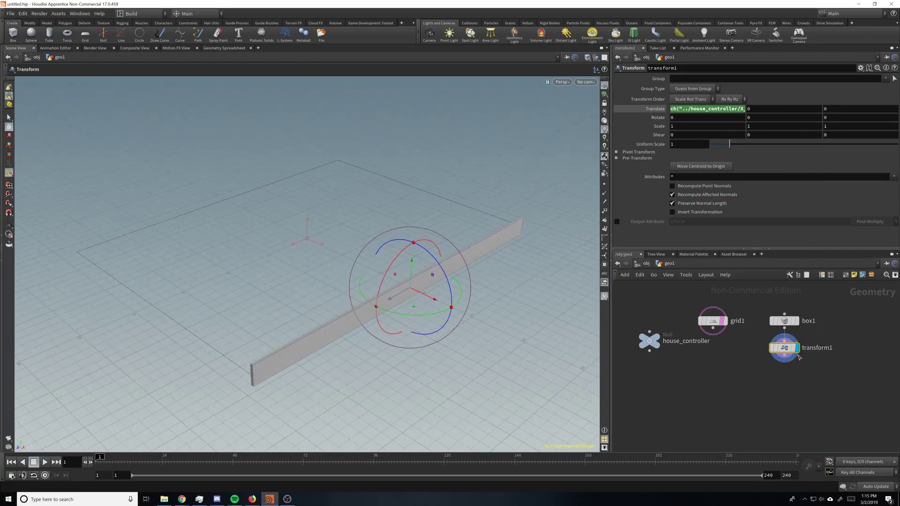
Move transform1 aside and delete its connection to box1.
{"action": "left_click_drag", "start_coordinate": [785, 351], "coordinate": [827, 386]}
{"action": "left_click_drag", "start_coordinate": [820, 340], "coordinate": [835, 381]}
{"action": "key", "text": "Delete"}
Add a Line node next to grid1 and move box1 above transform1.
{"action": "key", "text": "Tab"}
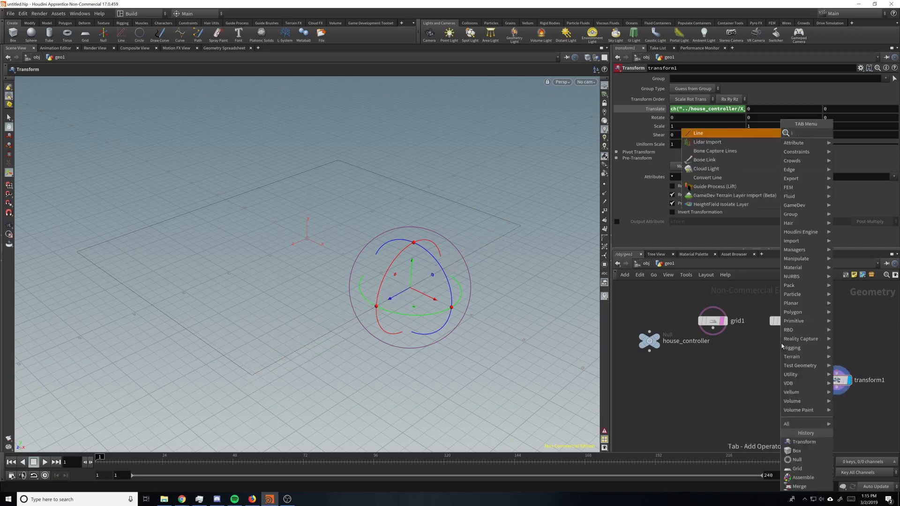
{"action": "key", "text": "Return"}
{"action": "left_click", "coordinate": [774, 350]}
{"action": "left_click_drag", "start_coordinate": [773, 351], "coordinate": [754, 359]}
{"action": "left_click_drag", "start_coordinate": [787, 325], "coordinate": [763, 325]}
{"action": "left_click", "coordinate": [755, 359]}
{"action": "left_click_drag", "start_coordinate": [755, 358], "coordinate": [839, 326]}
{"action": "left_click_drag", "start_coordinate": [771, 347], "coordinate": [777, 320]}
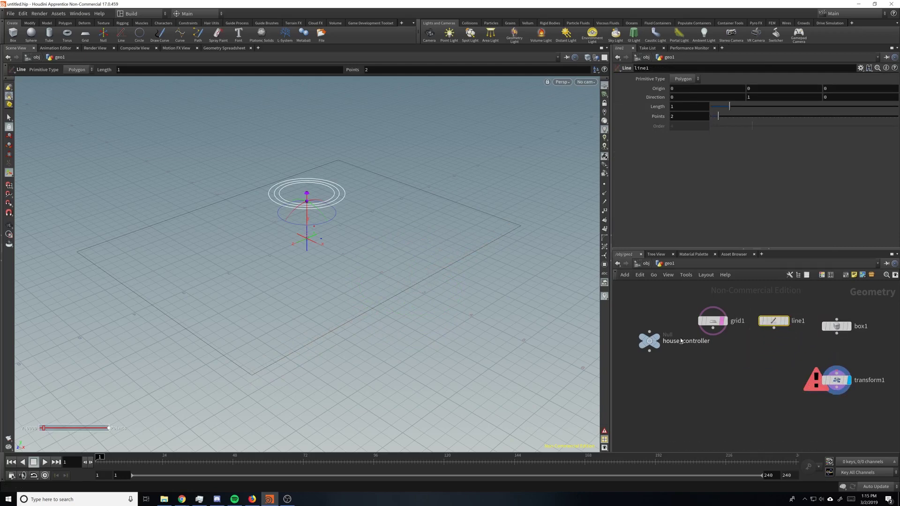
Rearrange grid1, line1 and house_controller in the network to free space around the line node.
{"action": "left_click_drag", "start_coordinate": [649, 341], "coordinate": [640, 370]}
{"action": "left_click_drag", "start_coordinate": [711, 325], "coordinate": [680, 324]}
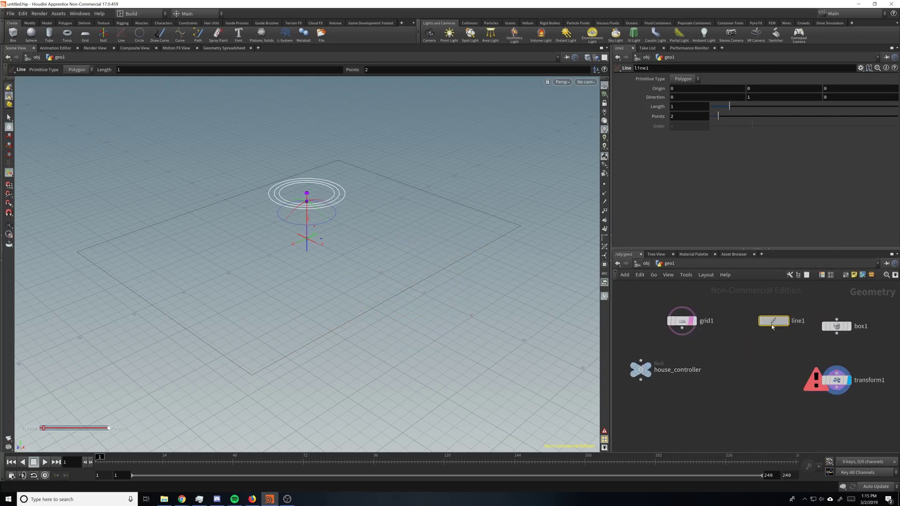
{"action": "left_click_drag", "start_coordinate": [773, 321], "coordinate": [749, 321]}
{"action": "left_click_drag", "start_coordinate": [689, 325], "coordinate": [652, 306]}
{"action": "left_click_drag", "start_coordinate": [642, 370], "coordinate": [677, 381]}
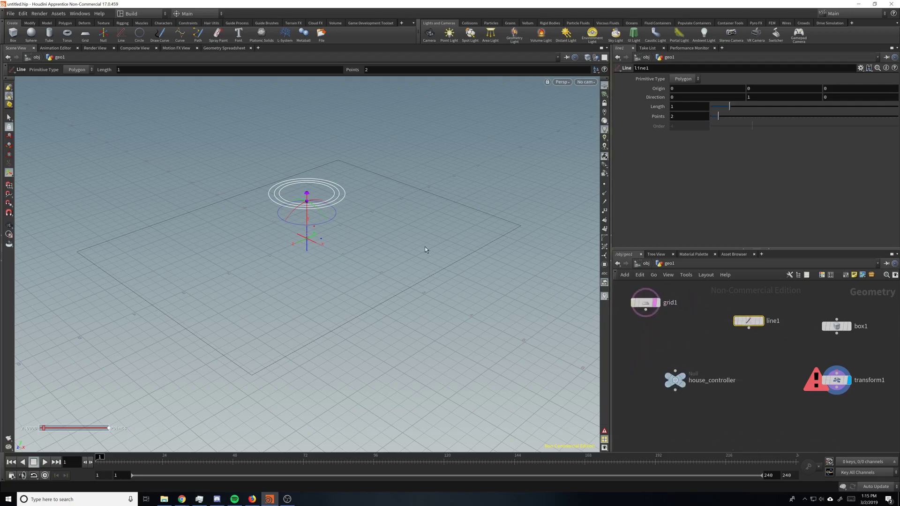
{"action": "key", "text": "Escape"}
{"action": "left_click_drag", "start_coordinate": [425, 247], "coordinate": [507, 260]}
{"action": "key", "text": "Return"}
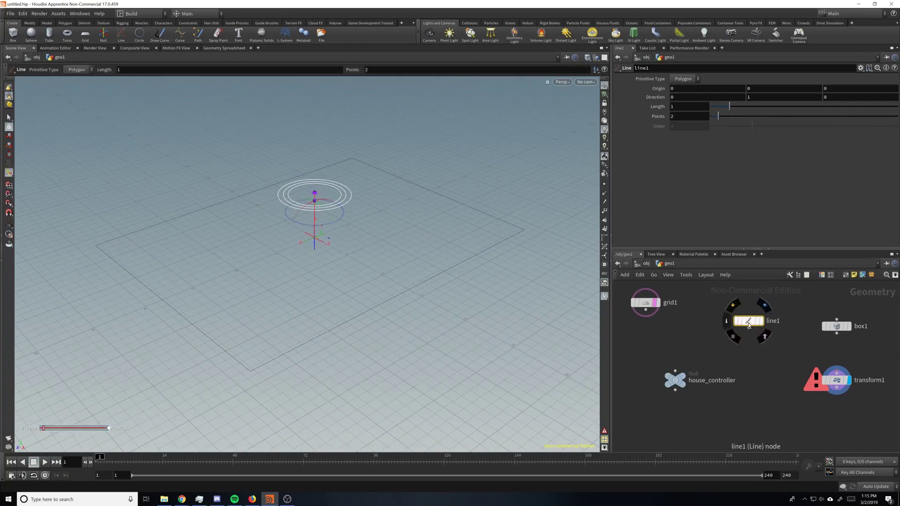
Add a float parameter named height, labelled Y_Height and with its range enabled, to house_controller.
{"action": "left_click", "coordinate": [677, 381]}
{"action": "left_click", "coordinate": [860, 68]}
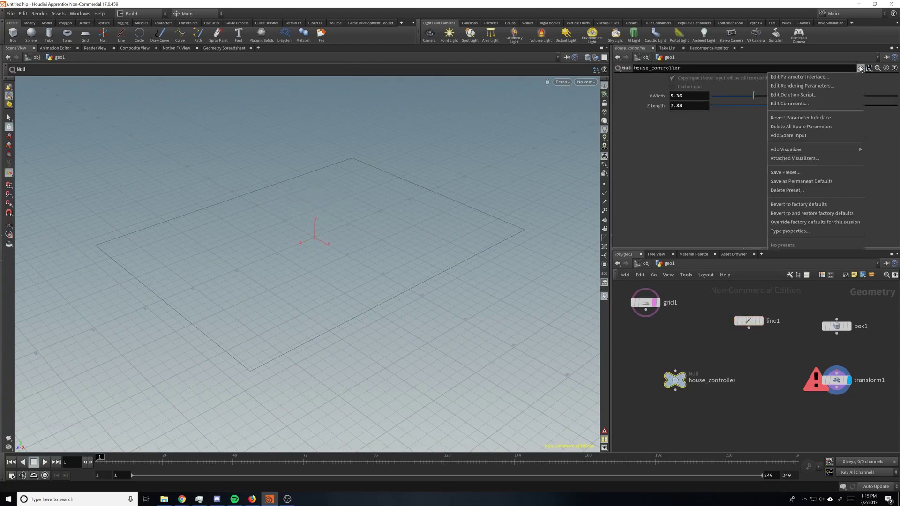
{"action": "left_click", "coordinate": [777, 89]}
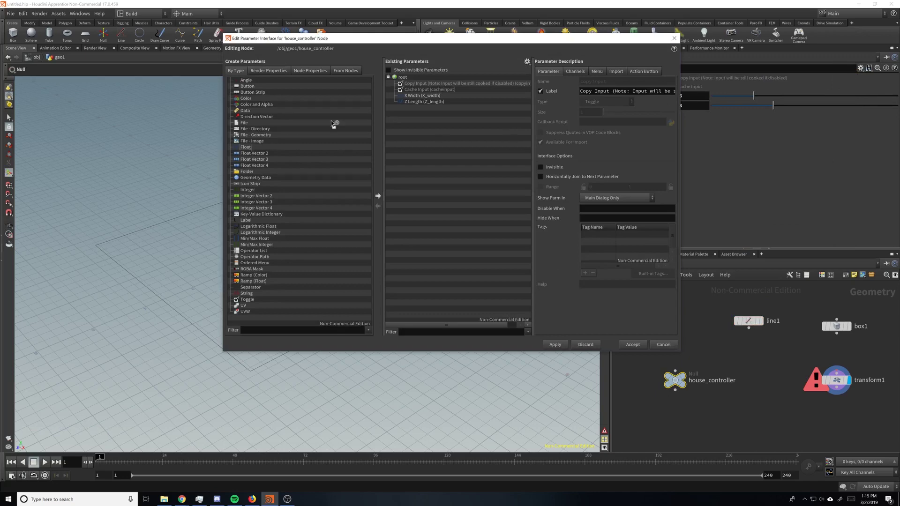
{"action": "left_click_drag", "start_coordinate": [333, 123], "coordinate": [419, 77]}
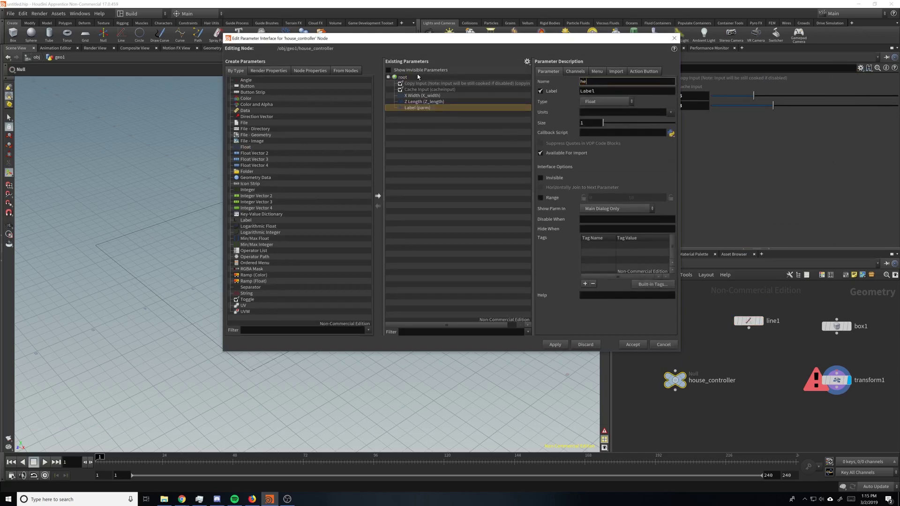
{"action": "key", "text": "Tab"}
{"action": "type", "text": "He"}
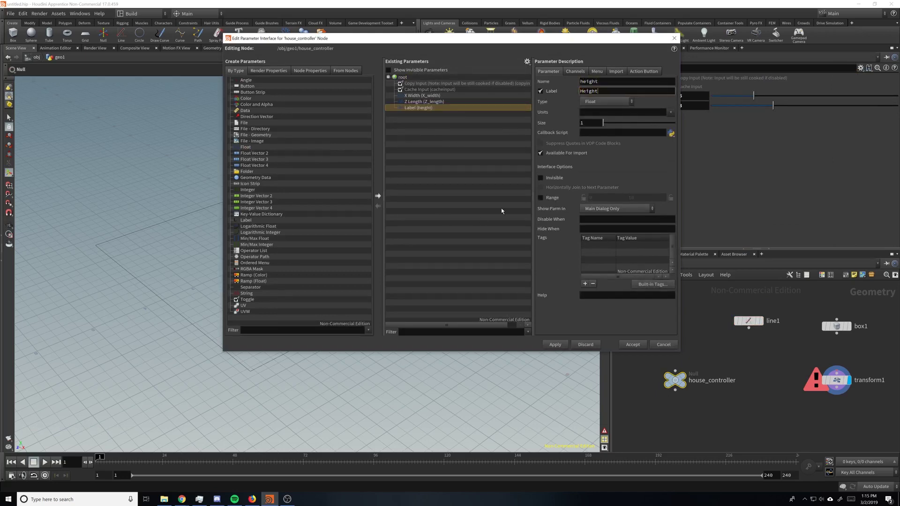
{"action": "left_click", "coordinate": [541, 198]}
{"action": "left_click", "coordinate": [582, 92]}
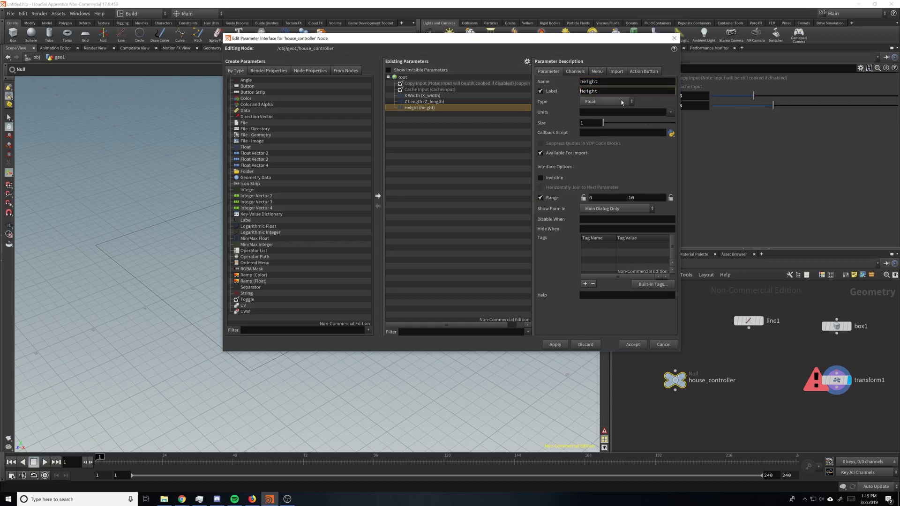
Give the Y_Height parameter a range of 1 to 20 and set its value to 7.86.
{"action": "left_click", "coordinate": [648, 198]}
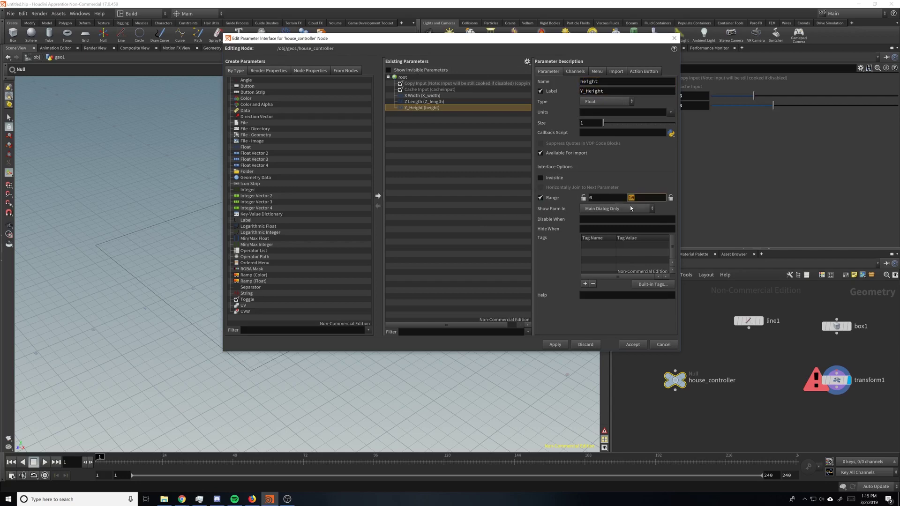
{"action": "left_click", "coordinate": [633, 345]}
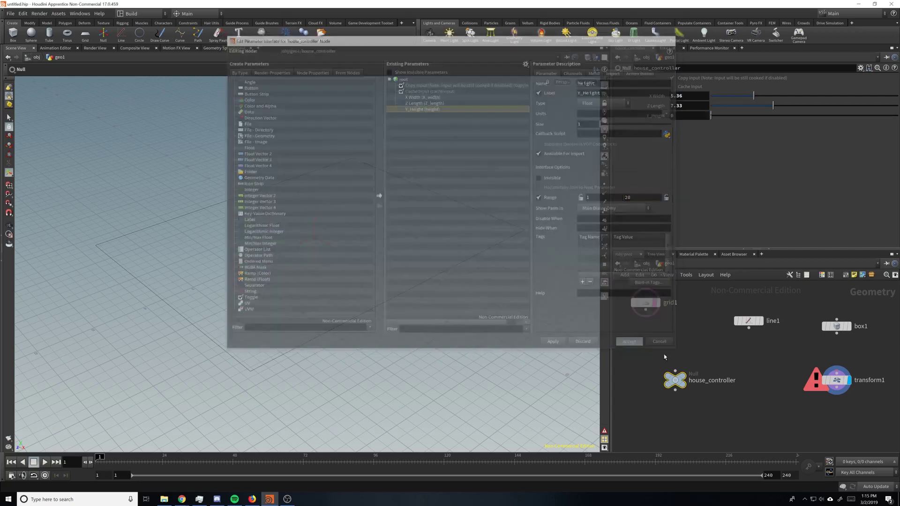
{"action": "left_click_drag", "start_coordinate": [759, 121], "coordinate": [778, 121]}
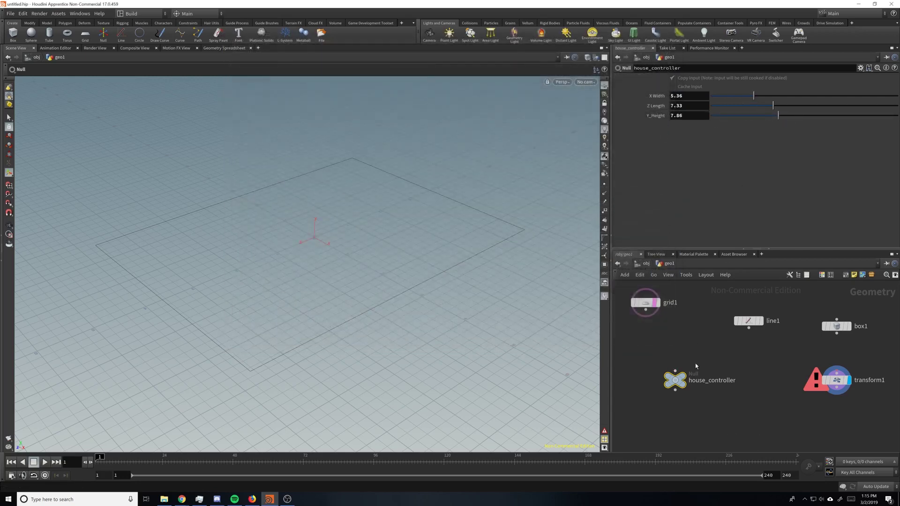
Drive line1's length with a relative reference to house_controller's Y_Height parameter.
{"action": "right_click", "coordinate": [697, 118]}
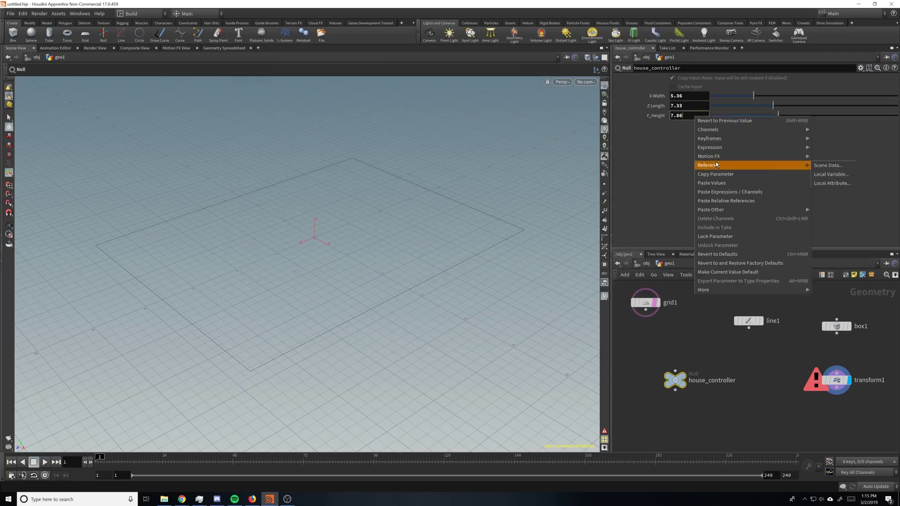
{"action": "key", "text": "Escape"}
{"action": "left_click", "coordinate": [749, 321]}
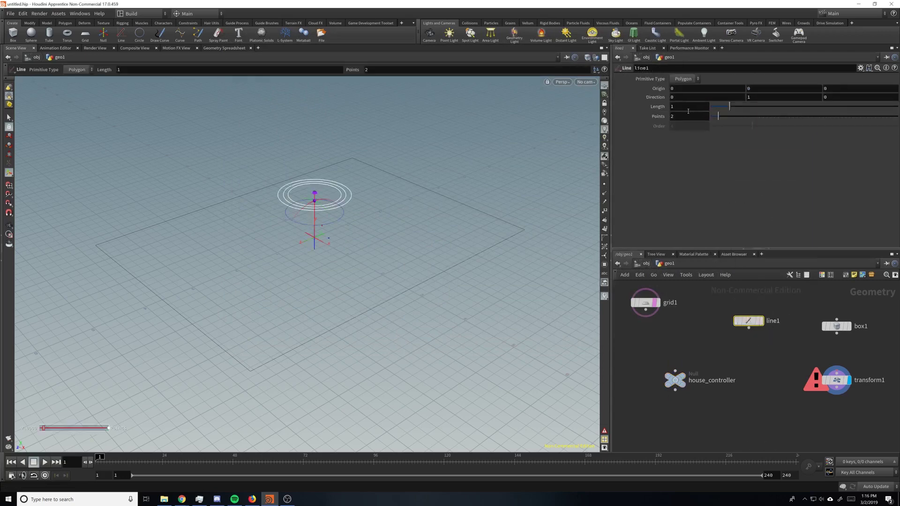
{"action": "right_click", "coordinate": [661, 106]}
{"action": "left_click", "coordinate": [750, 192]}
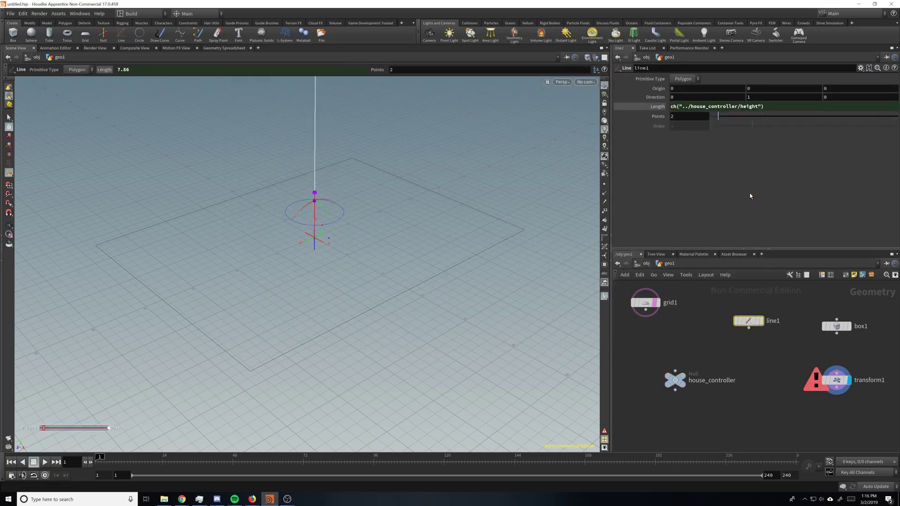
{"action": "key", "text": "Escape"}
{"action": "right_click_drag", "start_coordinate": [457, 207], "coordinate": [417, 212], "text": "alt"}
{"action": "middle_click_drag", "start_coordinate": [417, 211], "coordinate": [408, 361], "text": "alt"}
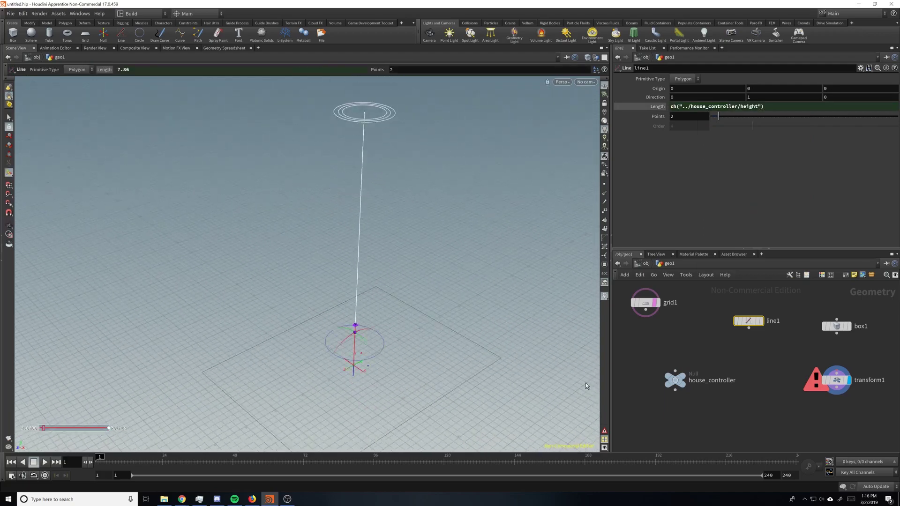
Display line1, set house_controller's Y_Height to 3.71 and inspect line1's length expression.
{"action": "left_click", "coordinate": [678, 384]}
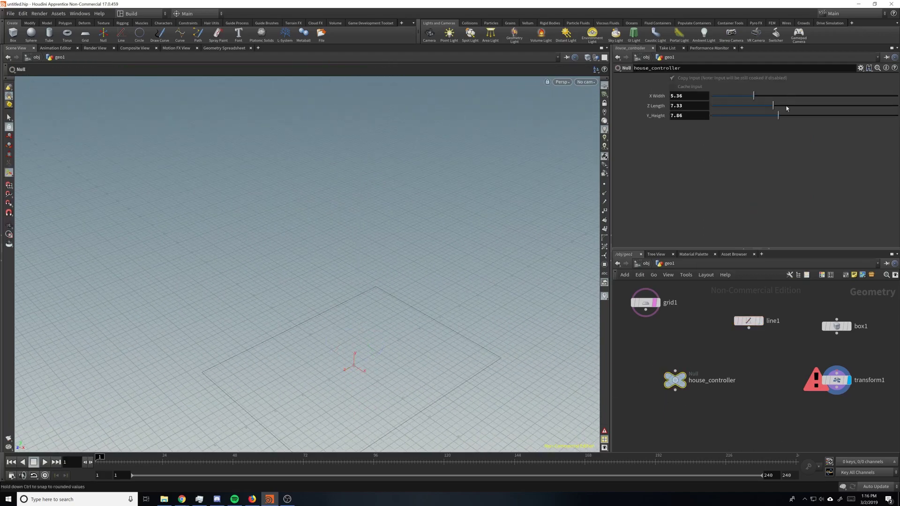
{"action": "left_click", "coordinate": [761, 330]}
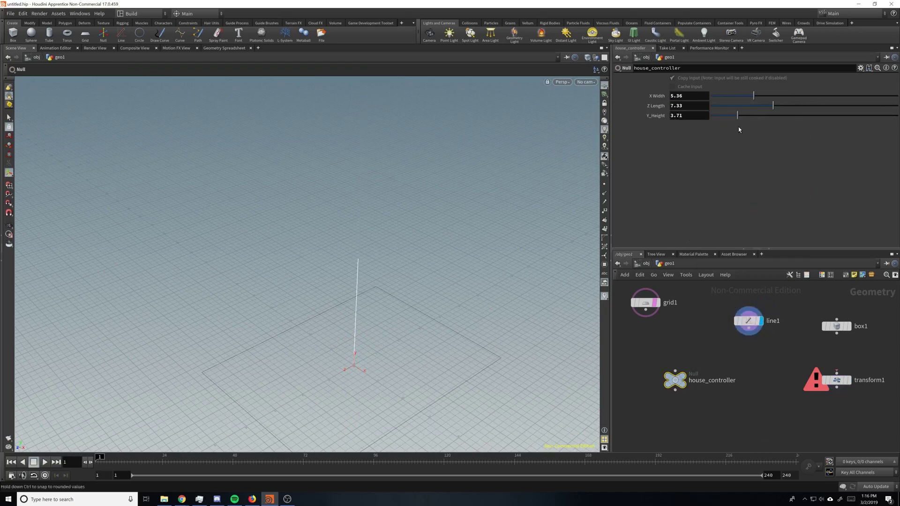
{"action": "left_click_drag", "start_coordinate": [422, 350], "coordinate": [456, 322], "text": "alt"}
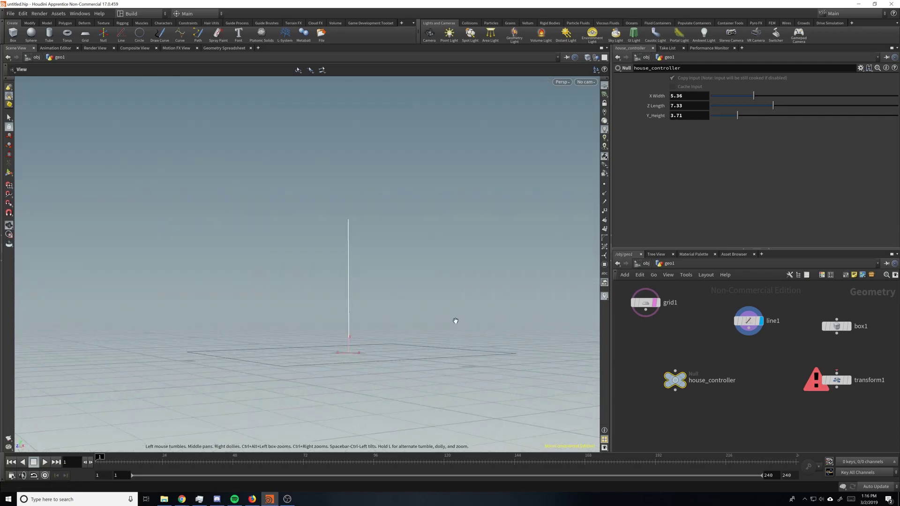
{"action": "left_click", "coordinate": [737, 327]}
{"action": "left_click", "coordinate": [674, 105]}
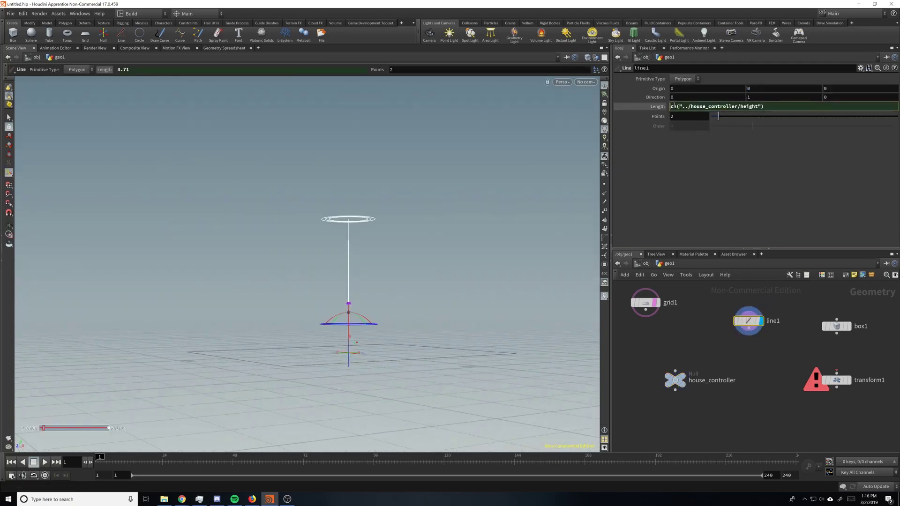
{"action": "left_click", "coordinate": [698, 203]}
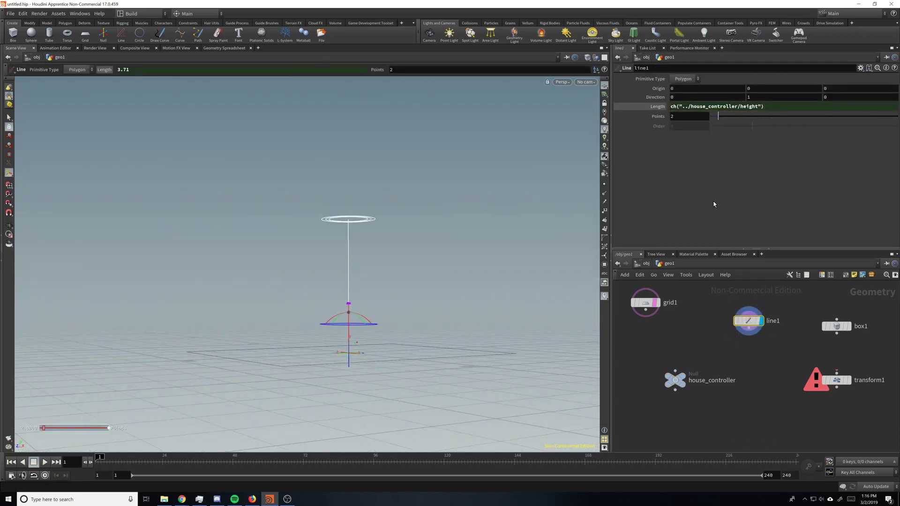
Add a Resample node connected below line1 and display its output.
{"action": "key", "text": "Tab"}
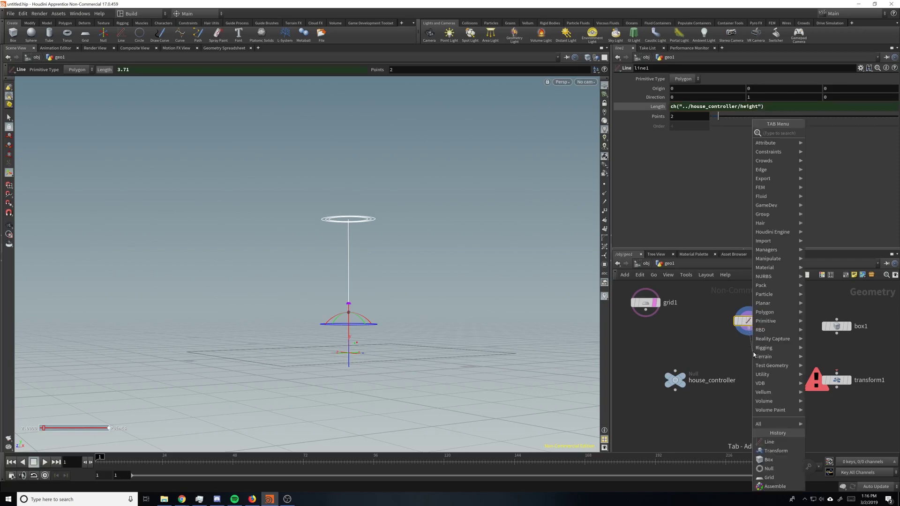
{"action": "type", "text": "res"}
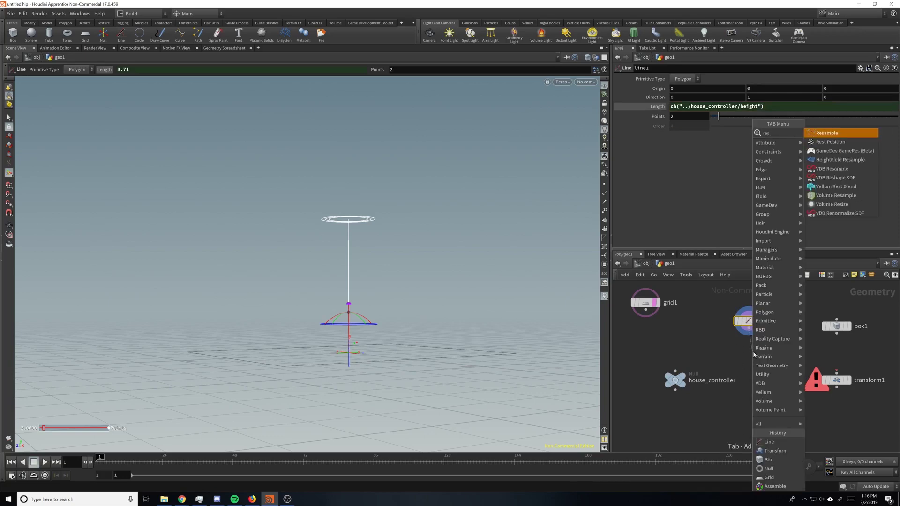
{"action": "key", "text": "Return"}
{"action": "left_click", "coordinate": [752, 354]}
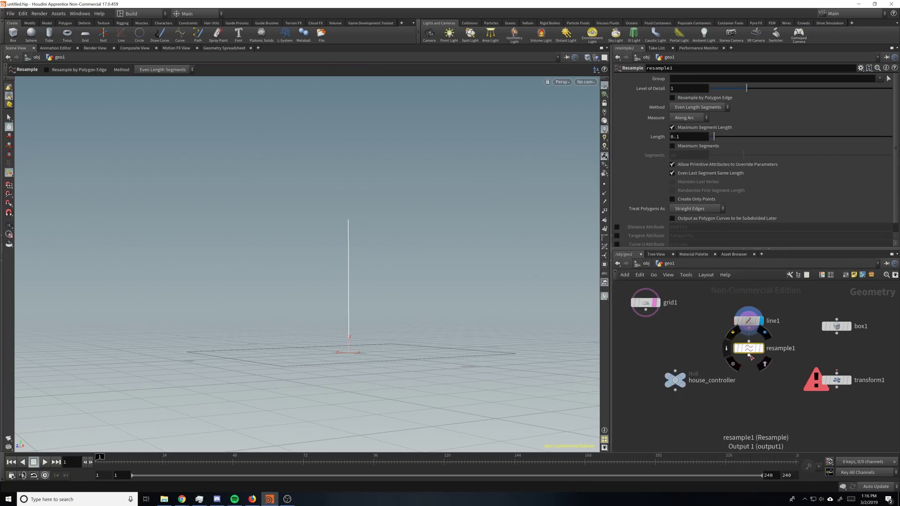
{"action": "left_click", "coordinate": [760, 348]}
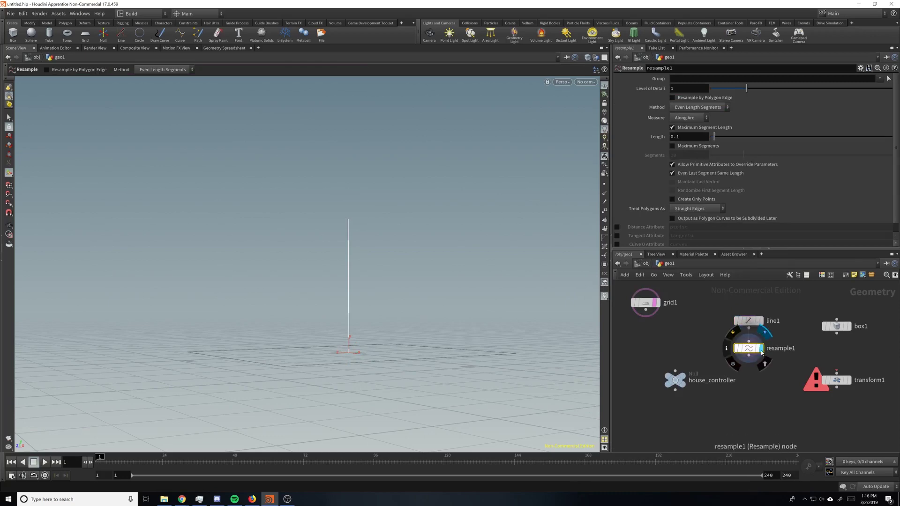
With viewport points displayed, set resample1's segment length to 0.4 and house_controller's Y_Height to 3.36.
{"action": "left_click", "coordinate": [605, 187]}
{"action": "left_click_drag", "start_coordinate": [422, 244], "coordinate": [458, 308], "text": "alt"}
{"action": "middle_click_drag", "start_coordinate": [458, 307], "coordinate": [484, 217], "text": "alt"}
{"action": "left_click_drag", "start_coordinate": [484, 217], "coordinate": [488, 232], "text": "alt"}
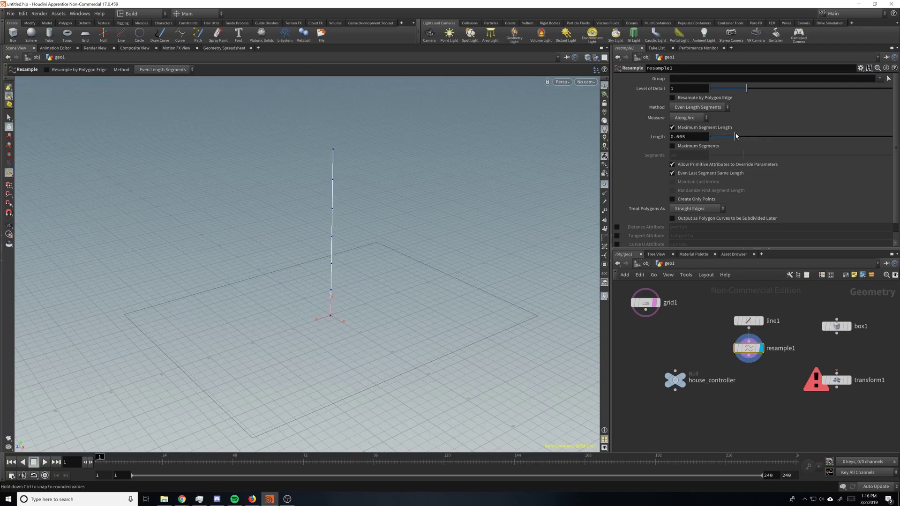
{"action": "left_click", "coordinate": [670, 378]}
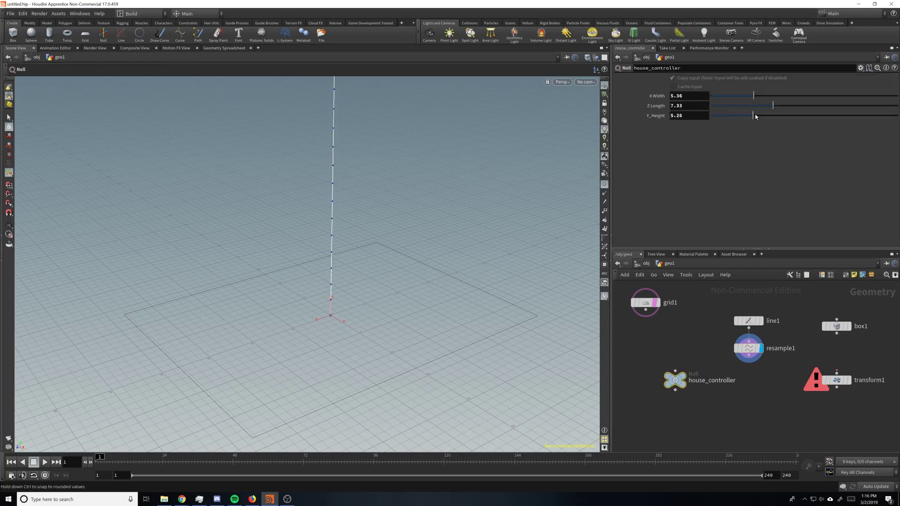
{"action": "left_click_drag", "start_coordinate": [755, 116], "coordinate": [778, 116]}
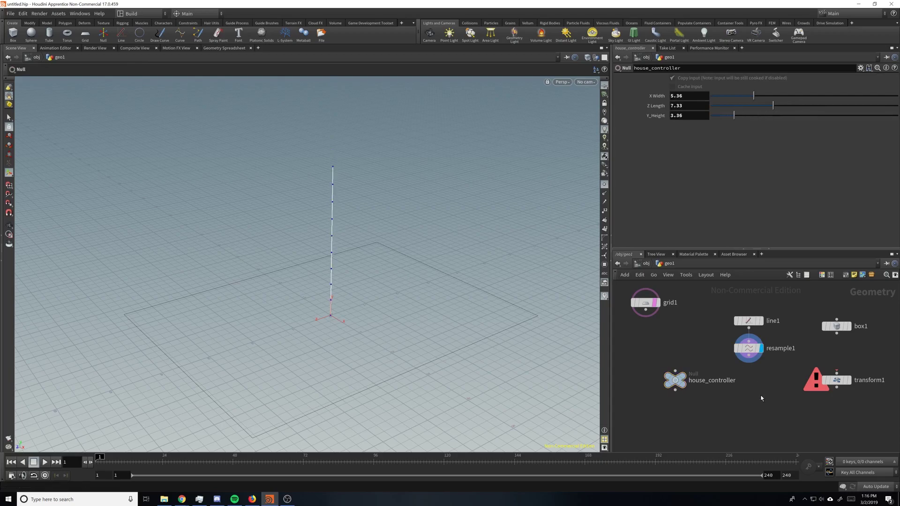
{"action": "key", "text": "Tab"}
{"action": "type", "text": "tran"}
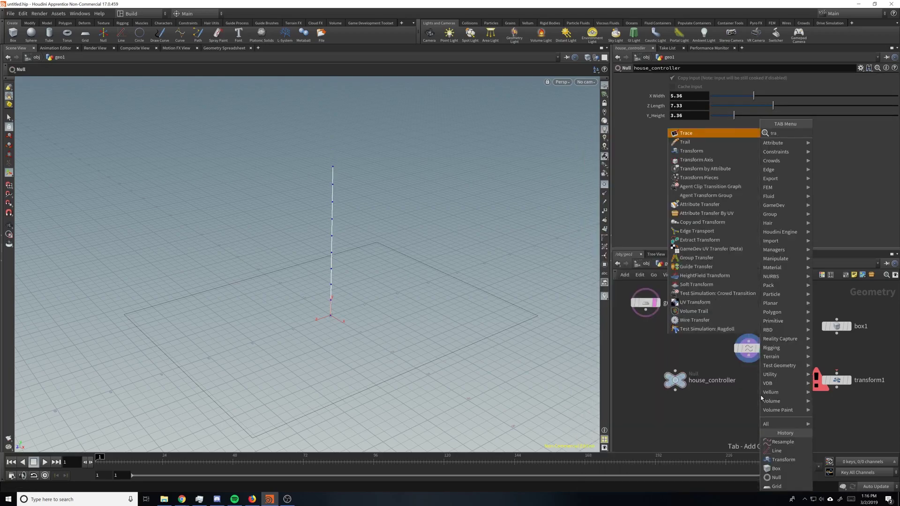
{"action": "key", "text": "Return"}
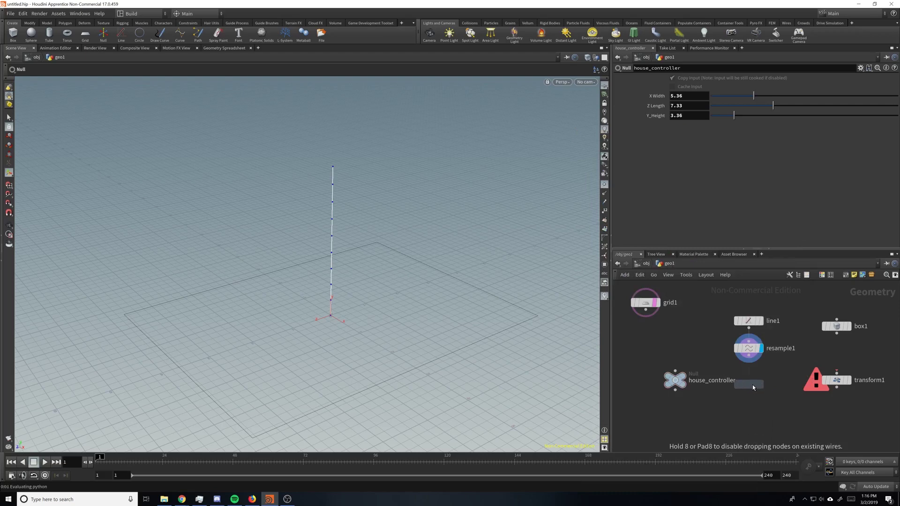
{"action": "left_click", "coordinate": [761, 416]}
{"action": "left_click_drag", "start_coordinate": [783, 394], "coordinate": [759, 435]}
{"action": "key", "text": "Delete"}
Place the existing transform1 below resample1, connected to its output, and display it.
{"action": "left_click_drag", "start_coordinate": [839, 384], "coordinate": [765, 390]}
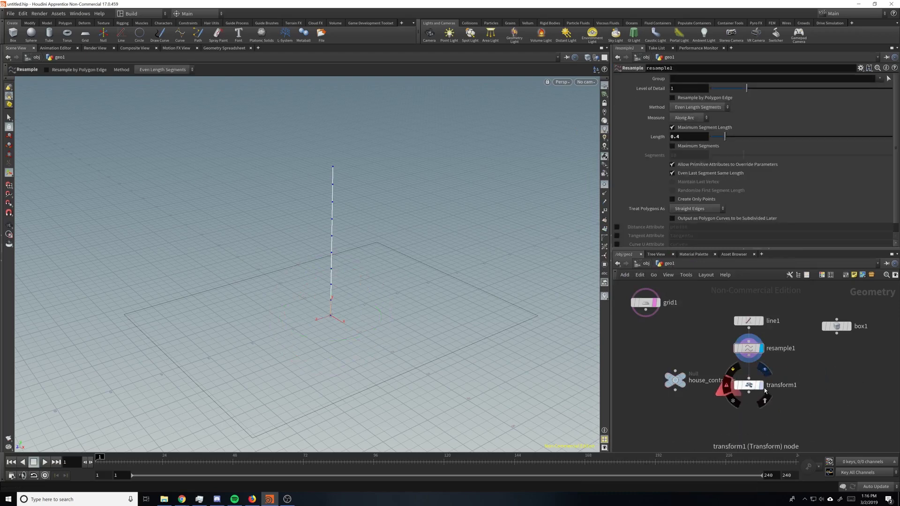
{"action": "left_click", "coordinate": [763, 385]}
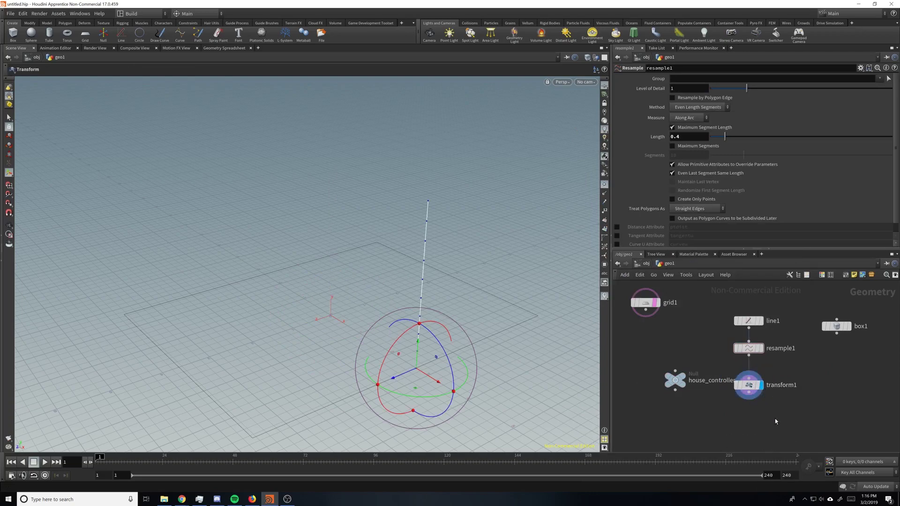
Add a Copy Stamp node below transform1.
{"action": "key", "text": "Tab"}
{"action": "type", "text": "copy"}
{"action": "key", "text": "Down"}
{"action": "key", "text": "Return"}
{"action": "left_click", "coordinate": [767, 428]}
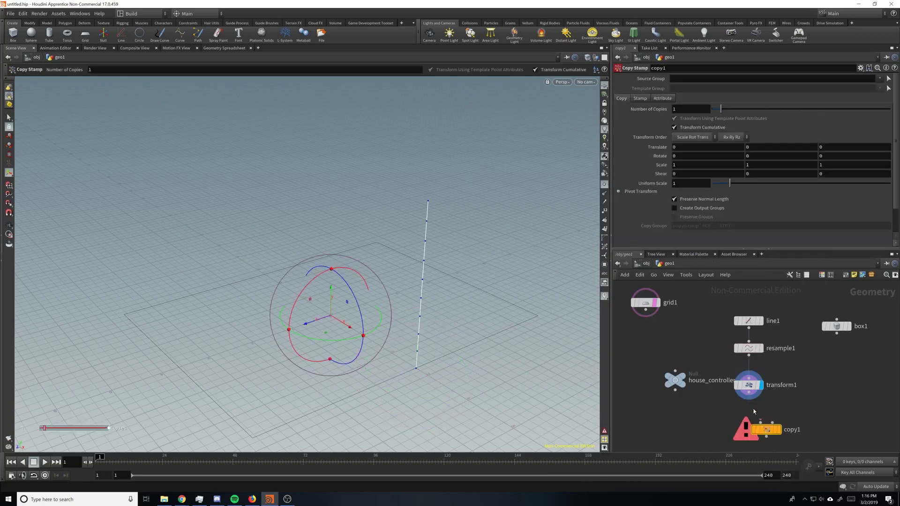
Connect box1 to copy1's first input and transform1 to its second, and display the copied planks.
{"action": "left_click_drag", "start_coordinate": [760, 402], "coordinate": [773, 423]}
{"action": "left_click_drag", "start_coordinate": [837, 334], "coordinate": [766, 418]}
{"action": "left_click", "coordinate": [779, 429]}
{"action": "left_click_drag", "start_coordinate": [514, 319], "coordinate": [419, 198], "text": "alt"}
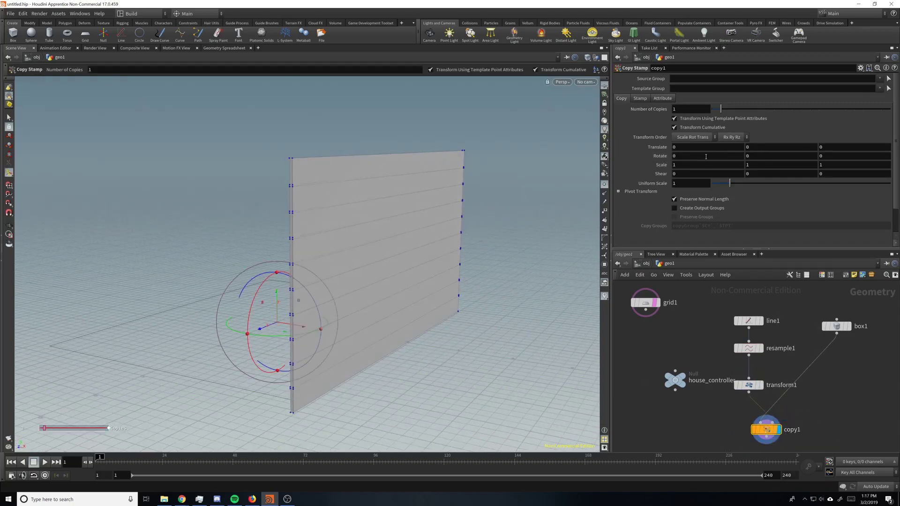
{"action": "middle_click_drag", "start_coordinate": [706, 157], "coordinate": [726, 134]}
{"action": "left_click", "coordinate": [675, 127]}
{"action": "key", "text": "ctrl+z"}
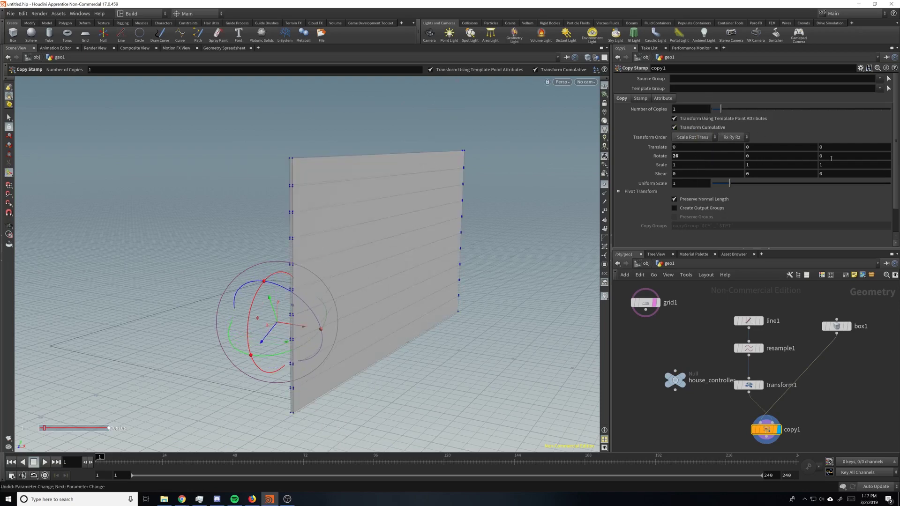
{"action": "double_click", "coordinate": [701, 159]}
{"action": "type", "text": "0"}
Disable cumulative transforms on copy1 and rotate each plank 9 degrees about Z so they overlap.
{"action": "left_click", "coordinate": [676, 128]}
{"action": "middle_click_drag", "start_coordinate": [843, 158], "coordinate": [884, 142]}
{"action": "left_click_drag", "start_coordinate": [489, 266], "coordinate": [314, 254], "text": "alt"}
{"action": "key", "text": "Return"}
{"action": "left_click_drag", "start_coordinate": [535, 217], "coordinate": [651, 274], "text": "alt"}
Rearrange the network so box1 sits beside transform1 with copy1 centred below both.
{"action": "middle_click_drag", "start_coordinate": [804, 400], "coordinate": [811, 373]}
{"action": "left_click_drag", "start_coordinate": [845, 304], "coordinate": [727, 390]}
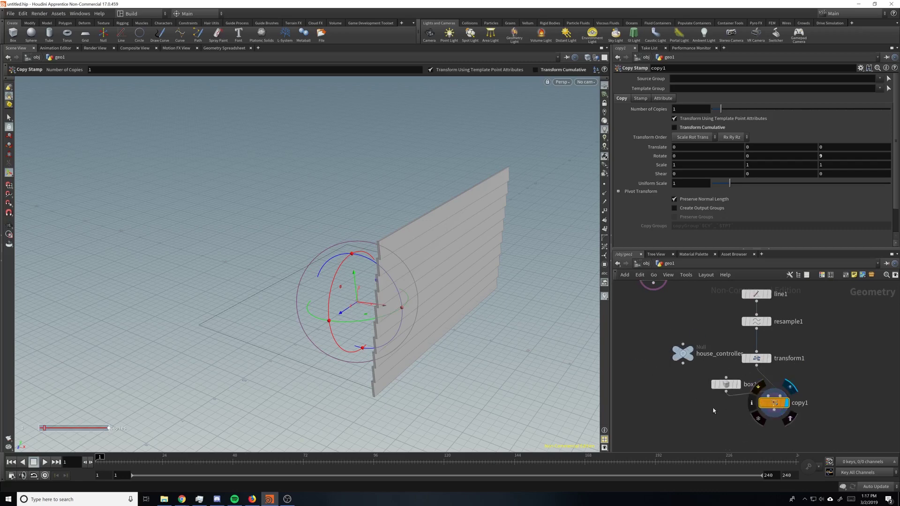
{"action": "left_click_drag", "start_coordinate": [769, 404], "coordinate": [650, 354]}
{"action": "middle_click_drag", "start_coordinate": [650, 354], "coordinate": [649, 294]}
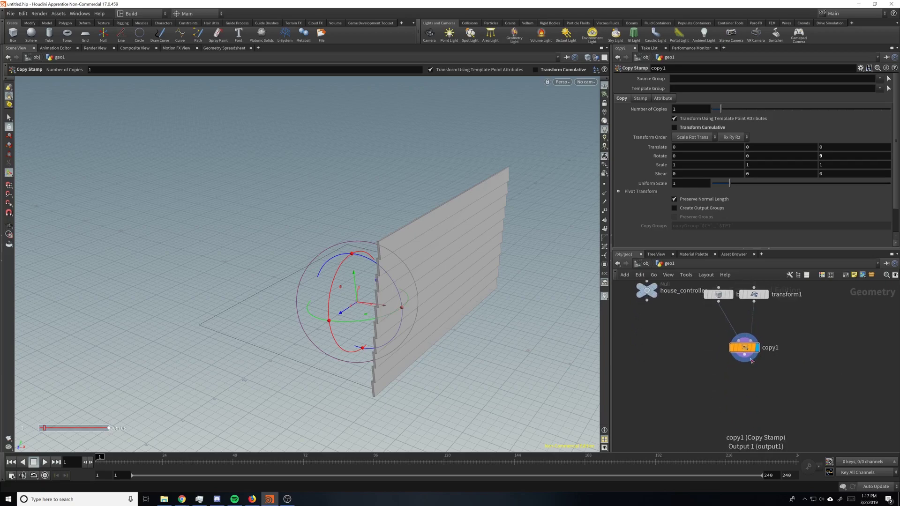
Add a Transform node connected below copy1.
{"action": "key", "text": "Tab"}
{"action": "type", "text": "tran"}
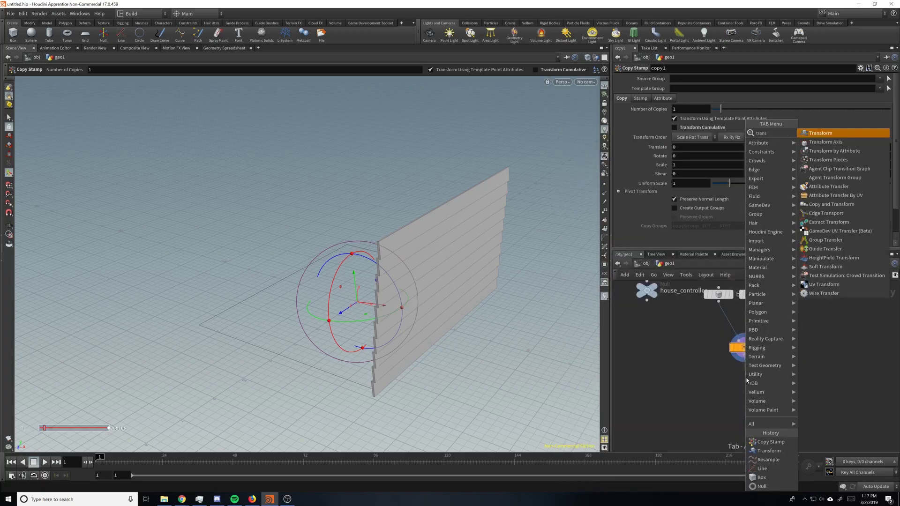
{"action": "type", "text": "s"}
{"action": "key", "text": "Return"}
{"action": "left_click", "coordinate": [747, 381]}
Rotate transform2 by 180 degrees about Y and display the wall on the opposite side.
{"action": "left_click", "coordinate": [761, 118]}
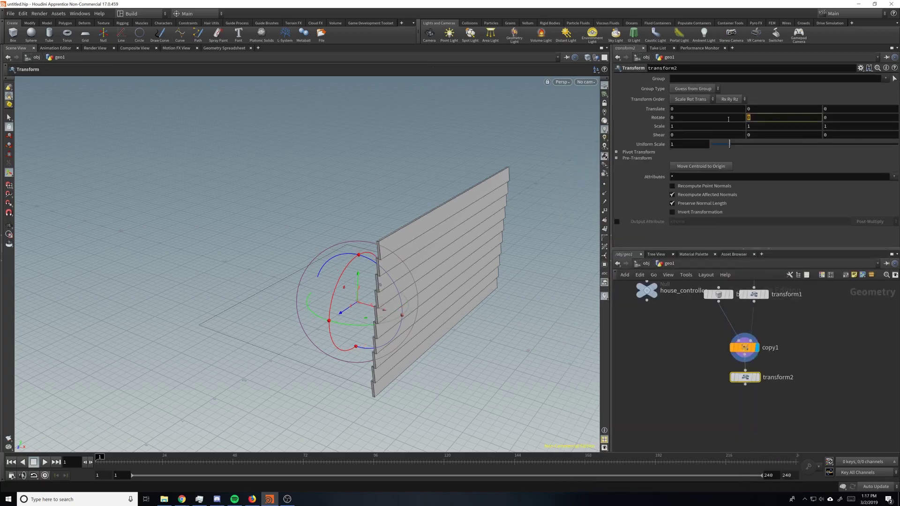
{"action": "type", "text": "180"}
{"action": "key", "text": "Return"}
{"action": "left_click", "coordinate": [762, 365]}
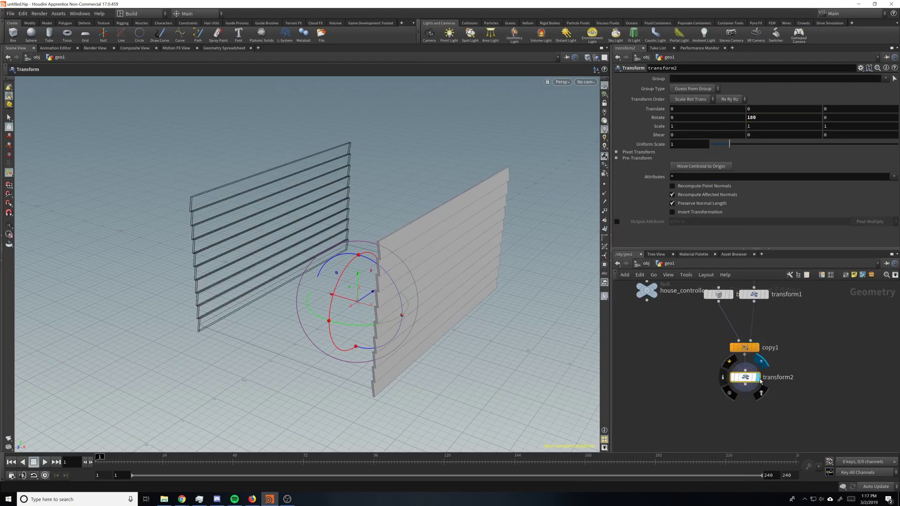
{"action": "left_click_drag", "start_coordinate": [342, 228], "coordinate": [392, 224], "text": "alt"}
{"action": "key", "text": "Return"}
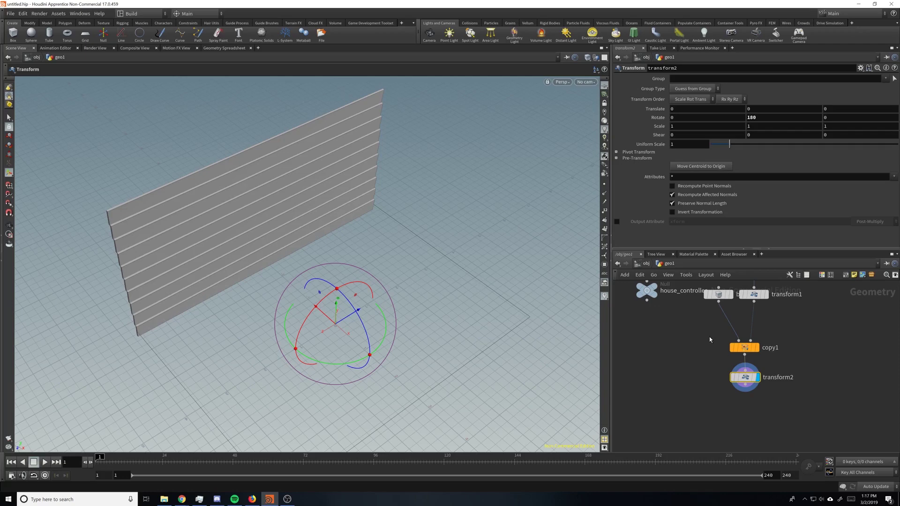
Move house_controller clear of the wall nodes and place a duplicate of box1 beside the original.
{"action": "middle_click_drag", "start_coordinate": [710, 339], "coordinate": [753, 384]}
{"action": "scroll", "coordinate": [735, 379], "scroll_direction": "down", "scroll_amount": 2}
{"action": "left_click_drag", "start_coordinate": [712, 355], "coordinate": [688, 379]}
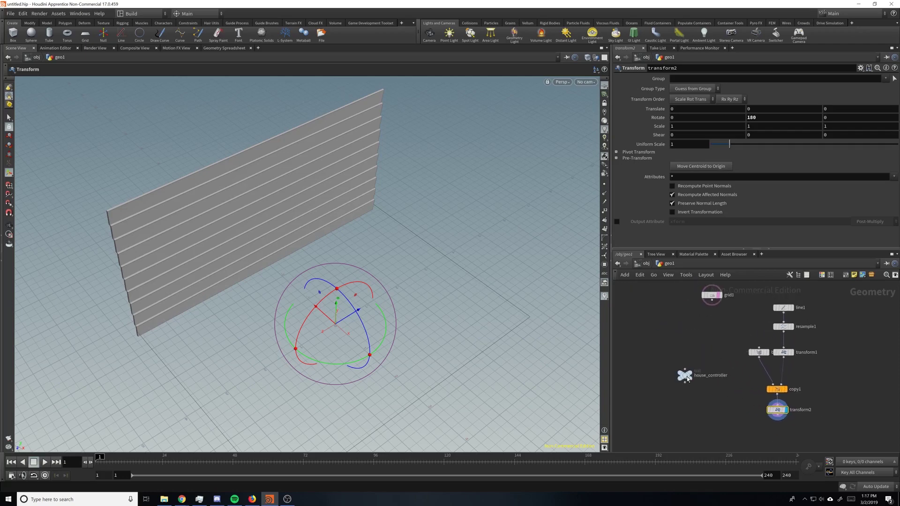
{"action": "left_click", "coordinate": [759, 353]}
{"action": "key", "text": "ctrl+c"}
{"action": "key", "text": "ctrl+v"}
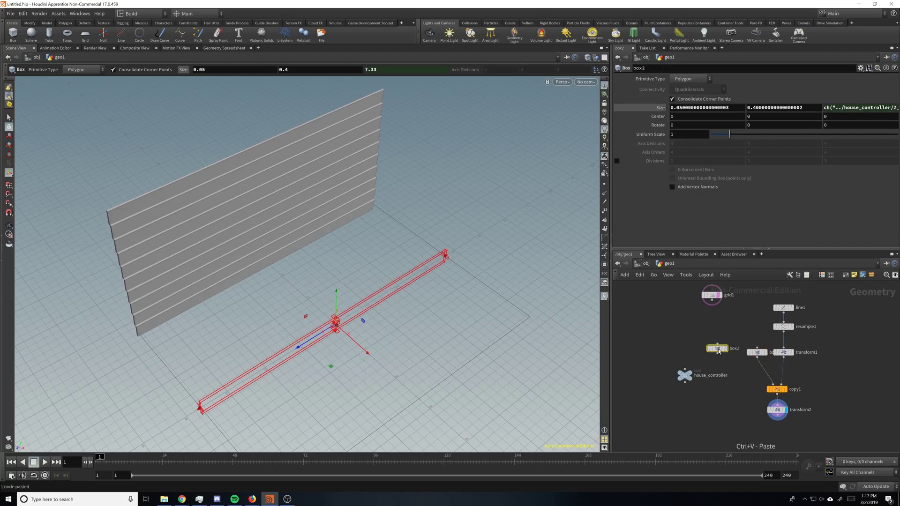
{"action": "left_click_drag", "start_coordinate": [719, 351], "coordinate": [717, 355]}
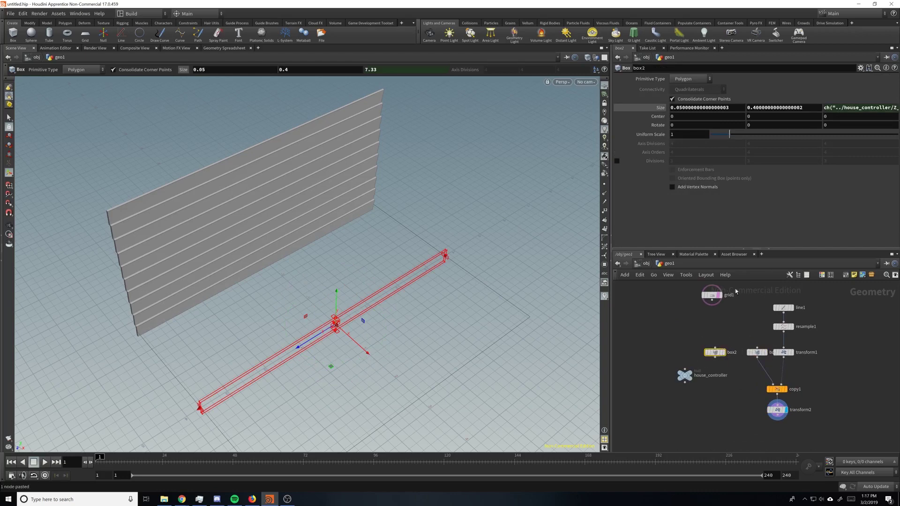
Display box2 and rotate it 90 degrees about Y.
{"action": "left_click", "coordinate": [722, 352]}
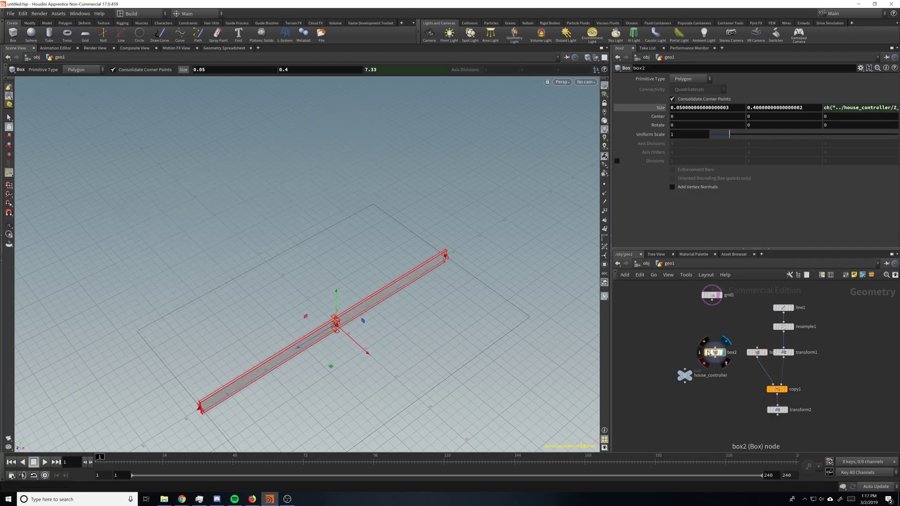
{"action": "type", "text": "90"}
{"action": "key", "text": "Return"}
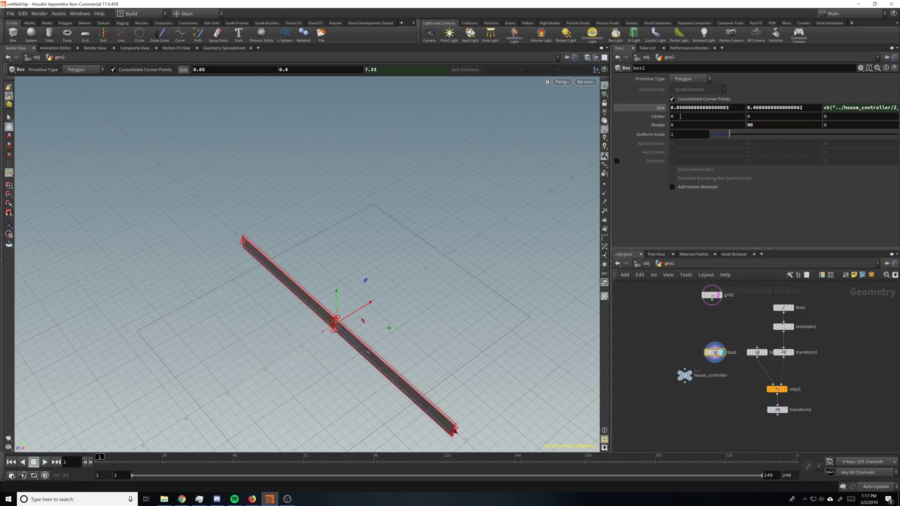
Replace box2's Z size expression with a relative reference to house_controller's X Width parameter.
{"action": "left_click", "coordinate": [844, 109]}
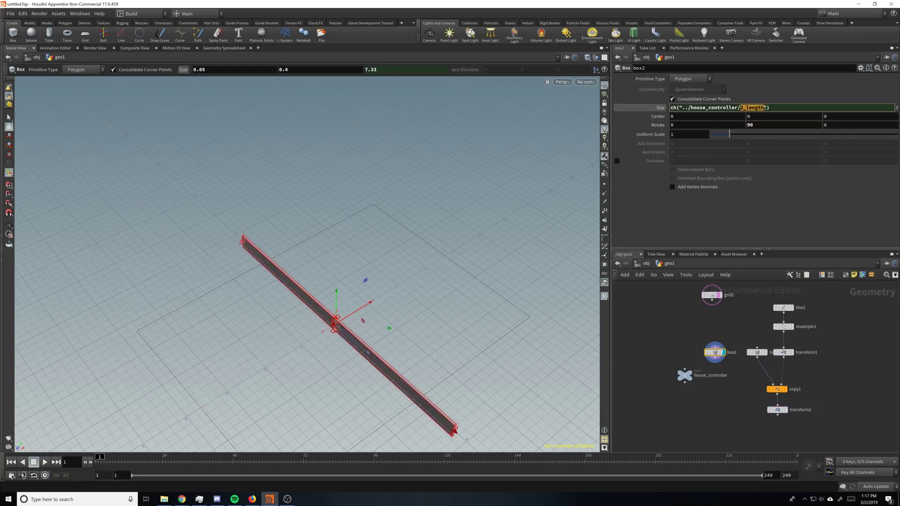
{"action": "left_click", "coordinate": [685, 375]}
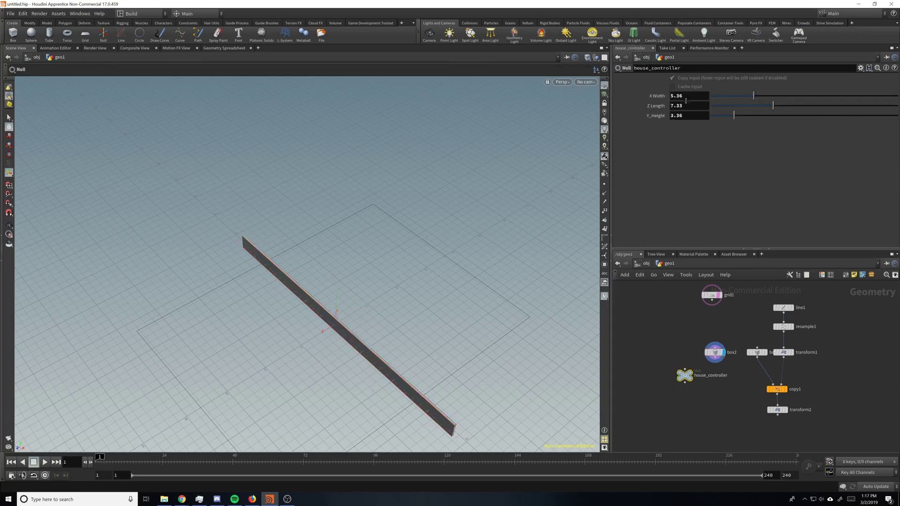
{"action": "right_click", "coordinate": [693, 94]}
{"action": "left_click", "coordinate": [708, 154]}
{"action": "left_click", "coordinate": [718, 353]}
{"action": "left_click", "coordinate": [840, 109]}
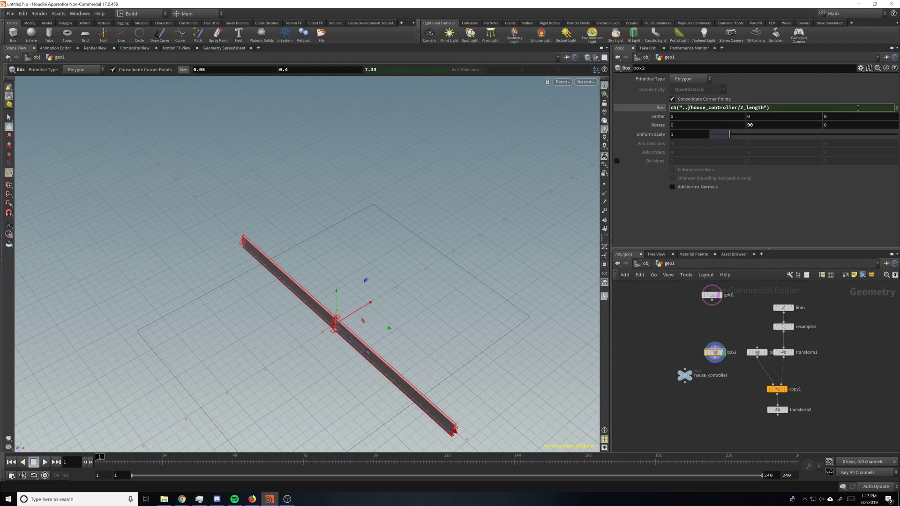
{"action": "key", "text": "ctrl+a"}
{"action": "key", "text": "BackSpace"}
{"action": "right_click", "coordinate": [734, 105]}
{"action": "left_click", "coordinate": [752, 152]}
{"action": "right_click", "coordinate": [741, 108]}
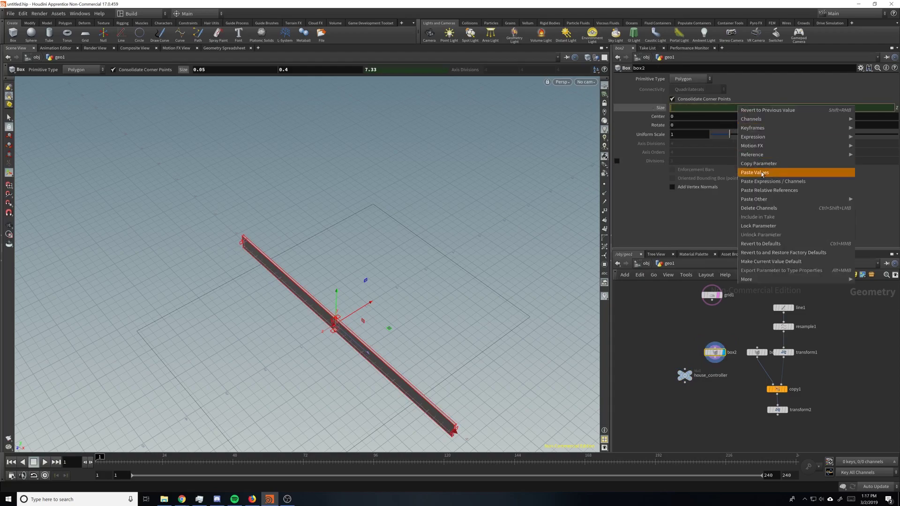
{"action": "left_click", "coordinate": [771, 190]}
{"action": "left_click_drag", "start_coordinate": [477, 308], "coordinate": [421, 281], "text": "alt"}
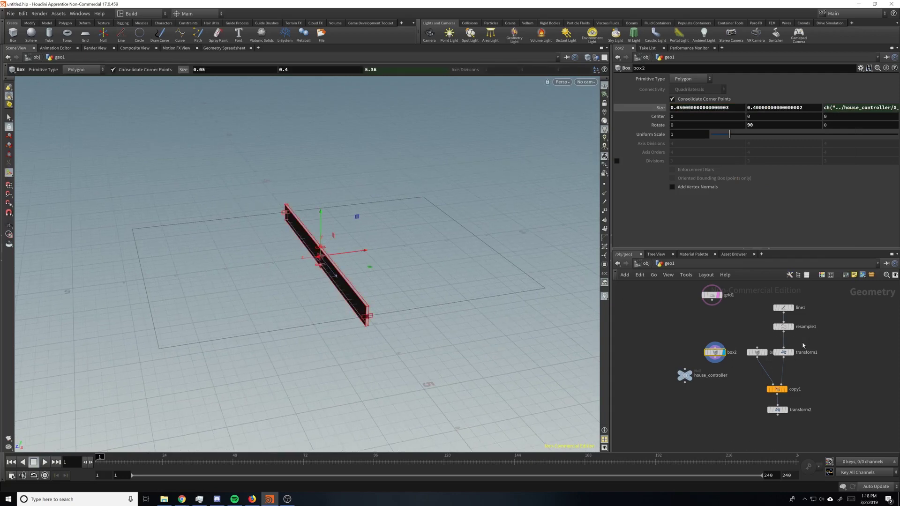
Move box2 and the first wall's transform1, box and copy1 nodes apart to free space below resample1.
{"action": "left_click", "coordinate": [784, 309]}
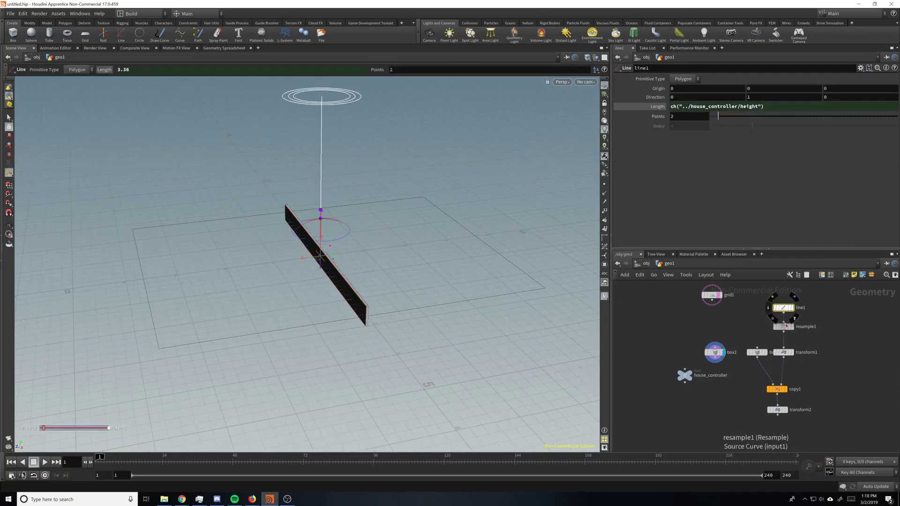
{"action": "left_click", "coordinate": [784, 330]}
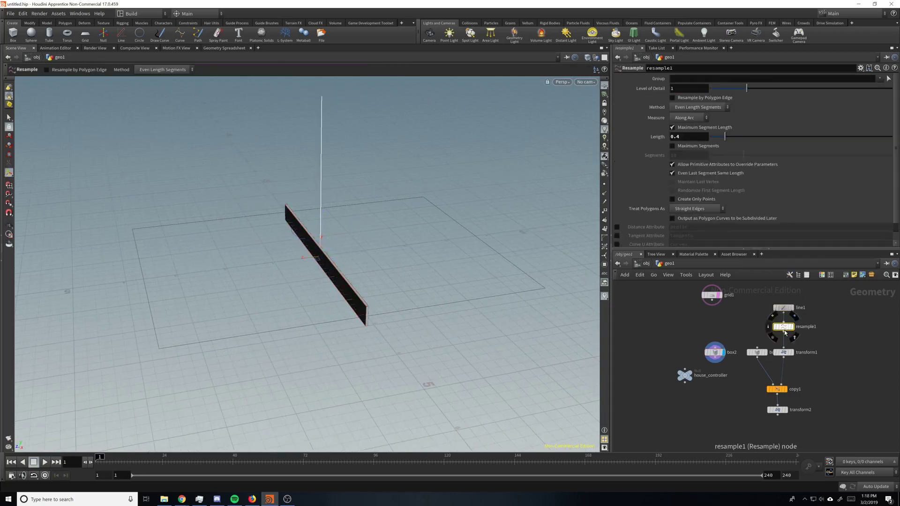
{"action": "left_click_drag", "start_coordinate": [716, 353], "coordinate": [695, 347]}
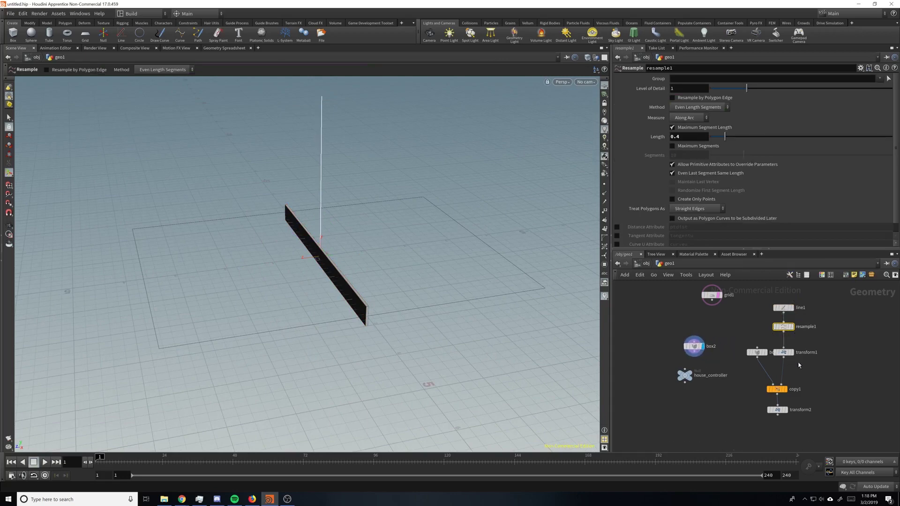
{"action": "middle_click_drag", "start_coordinate": [830, 354], "coordinate": [815, 333]}
{"action": "left_click_drag", "start_coordinate": [795, 411], "coordinate": [803, 333]}
{"action": "left_click", "coordinate": [827, 334]}
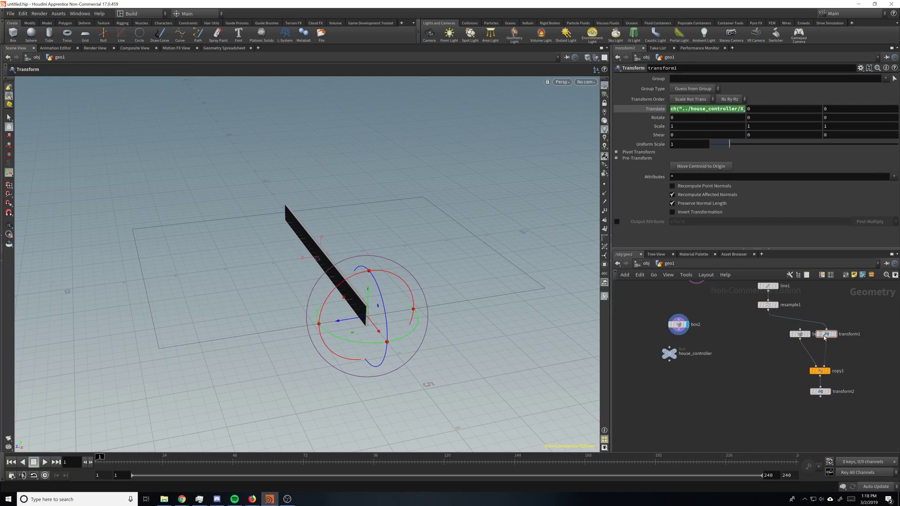
Add a second Transform node fed by resample1 and display it.
{"action": "key", "text": "Tab"}
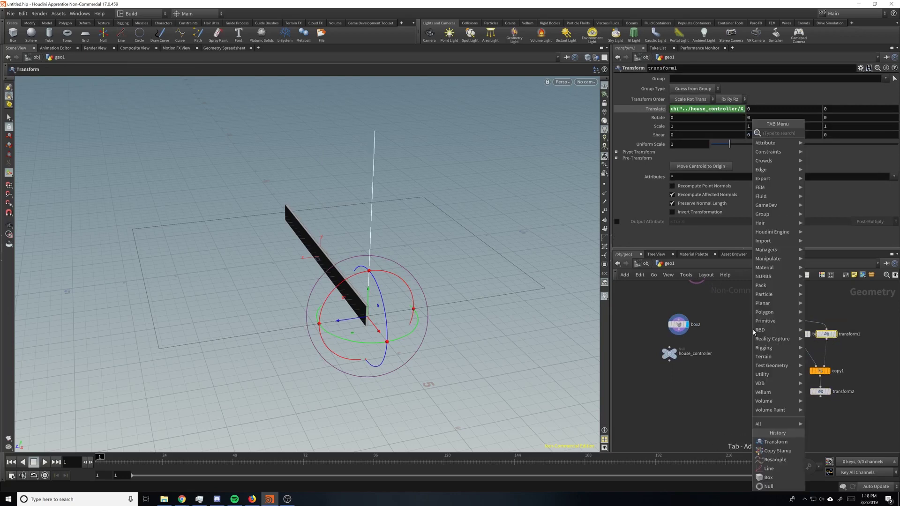
{"action": "type", "text": "transf"}
{"action": "key", "text": "Return"}
{"action": "left_click_drag", "start_coordinate": [754, 331], "coordinate": [764, 336]}
{"action": "left_click", "coordinate": [771, 335]}
{"action": "left_click_drag", "start_coordinate": [312, 195], "coordinate": [327, 234], "text": "alt"}
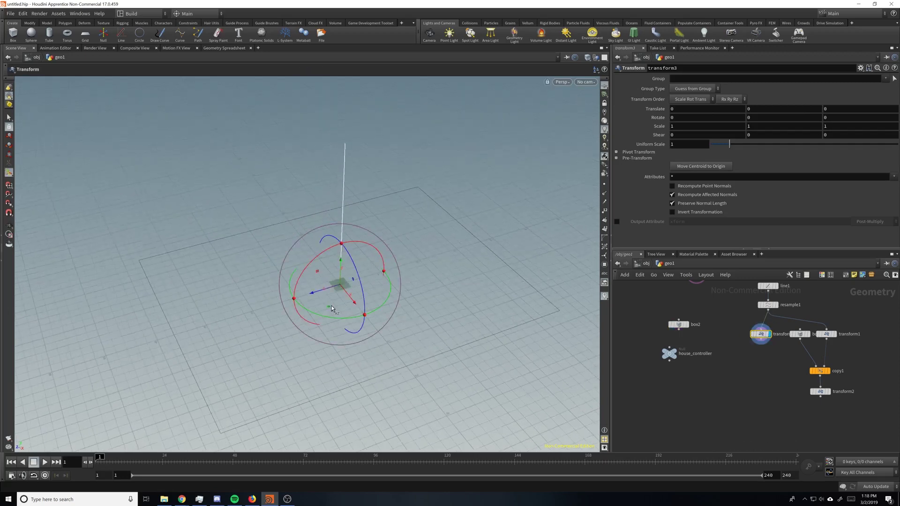
Link transform3's Z translate to house_controller's Z Length divided by 2.
{"action": "left_click_drag", "start_coordinate": [313, 294], "coordinate": [140, 341]}
{"action": "key", "text": "r"}
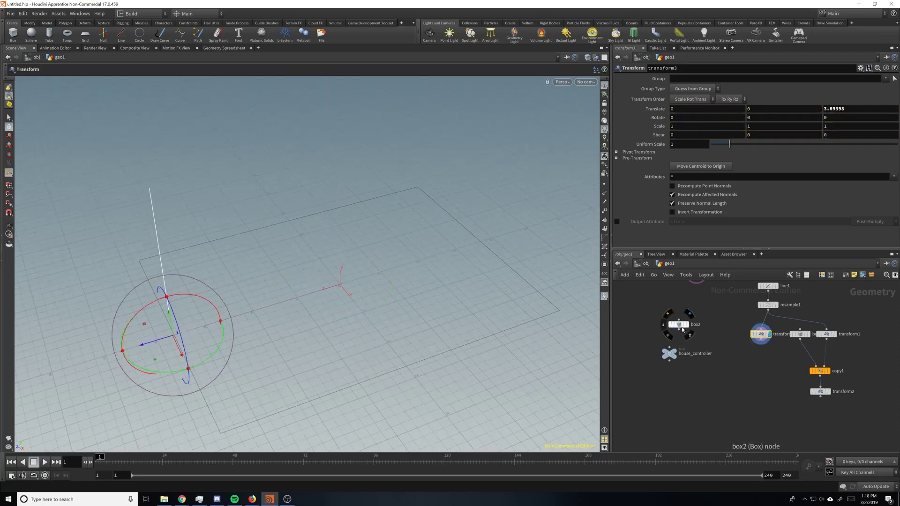
{"action": "left_click", "coordinate": [669, 353]}
{"action": "right_click", "coordinate": [697, 113]}
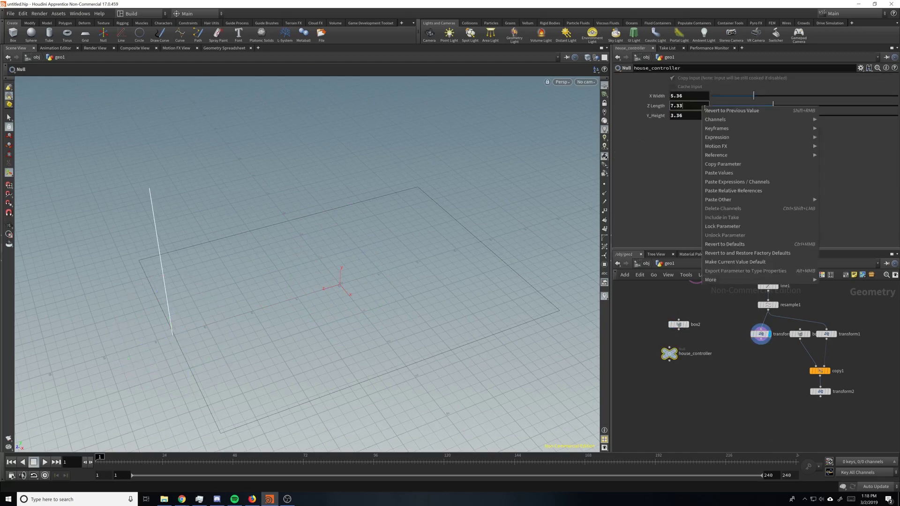
{"action": "left_click", "coordinate": [750, 165]}
{"action": "left_click", "coordinate": [760, 334]}
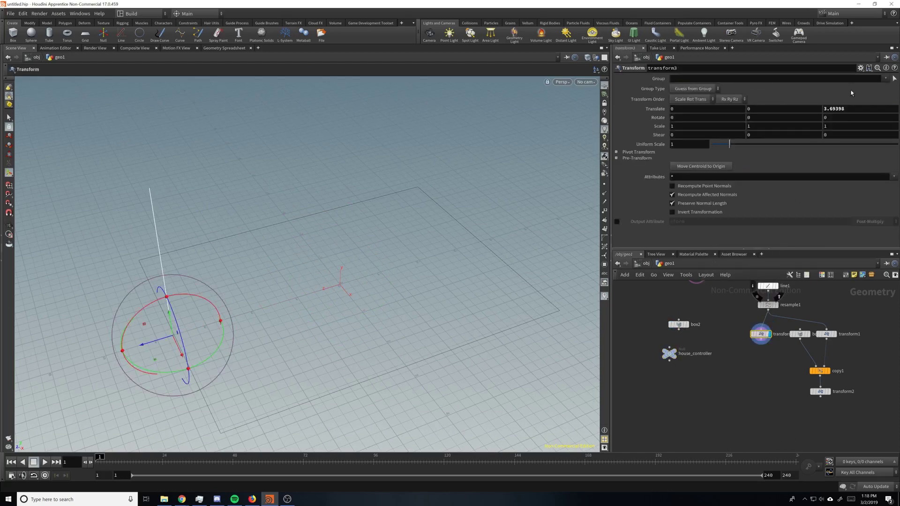
{"action": "right_click", "coordinate": [837, 109]}
{"action": "left_click", "coordinate": [854, 193]}
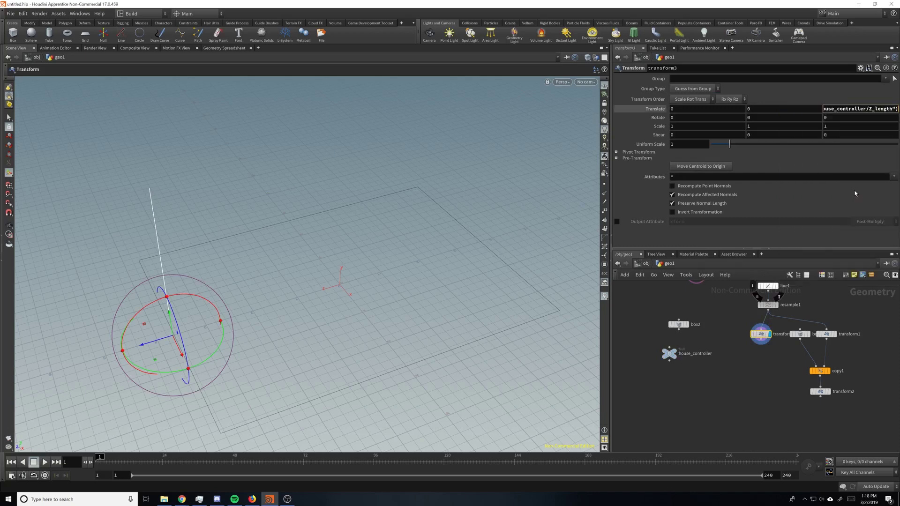
{"action": "type", "text": "/2"}
{"action": "key", "text": "Return"}
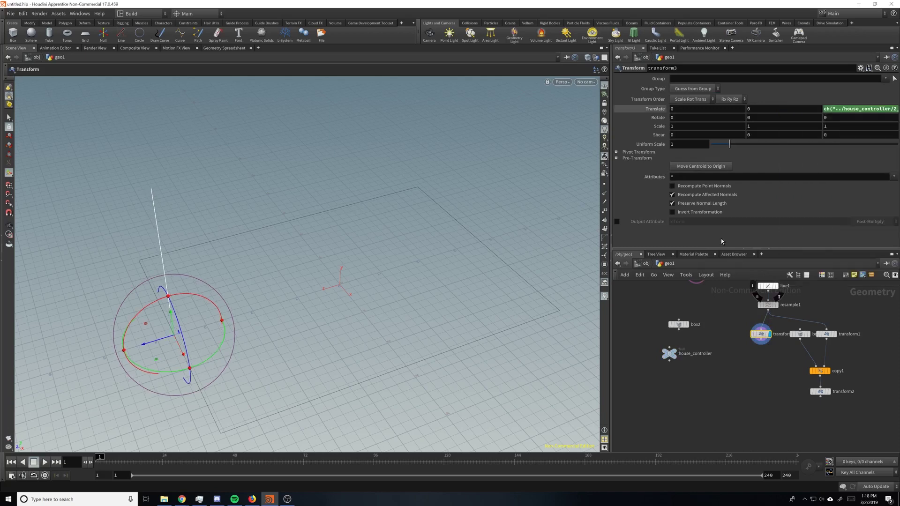
Duplicate copy1 and transform2, and connect box2 and transform3 as the inputs of the new copy node.
{"action": "middle_click_drag", "start_coordinate": [497, 280], "coordinate": [492, 201], "text": "alt"}
{"action": "left_click_drag", "start_coordinate": [492, 200], "coordinate": [457, 200], "text": "alt"}
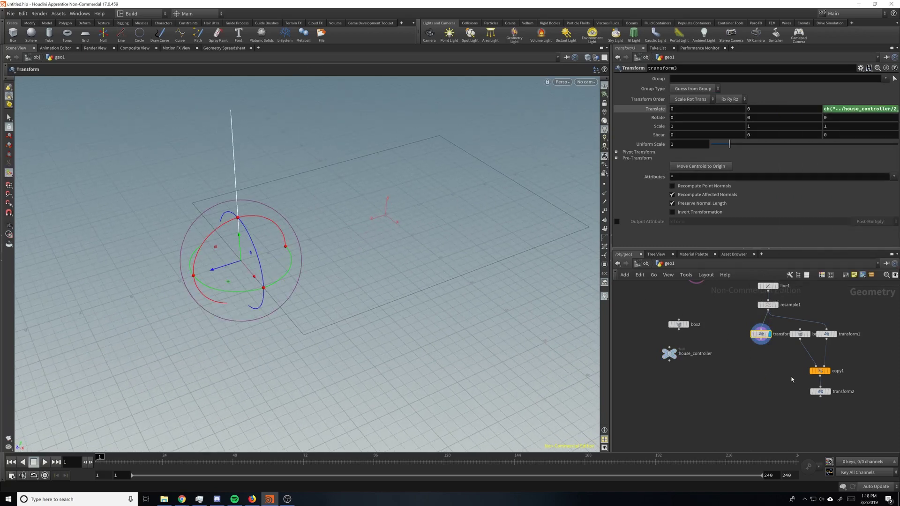
{"action": "left_click_drag", "start_coordinate": [842, 406], "coordinate": [803, 366]}
{"action": "key", "text": "ctrl+c"}
{"action": "key", "text": "ctrl+v"}
{"action": "mouse_move", "coordinate": [743, 361]}
{"action": "left_mouse_down"}
{"action": "mouse_move", "coordinate": [756, 356]}
{"action": "mouse_move", "coordinate": [745, 364]}
{"action": "left_mouse_up"}
{"action": "left_click_drag", "start_coordinate": [679, 330], "coordinate": [736, 363]}
{"action": "left_click_drag", "start_coordinate": [682, 324], "coordinate": [718, 327]}
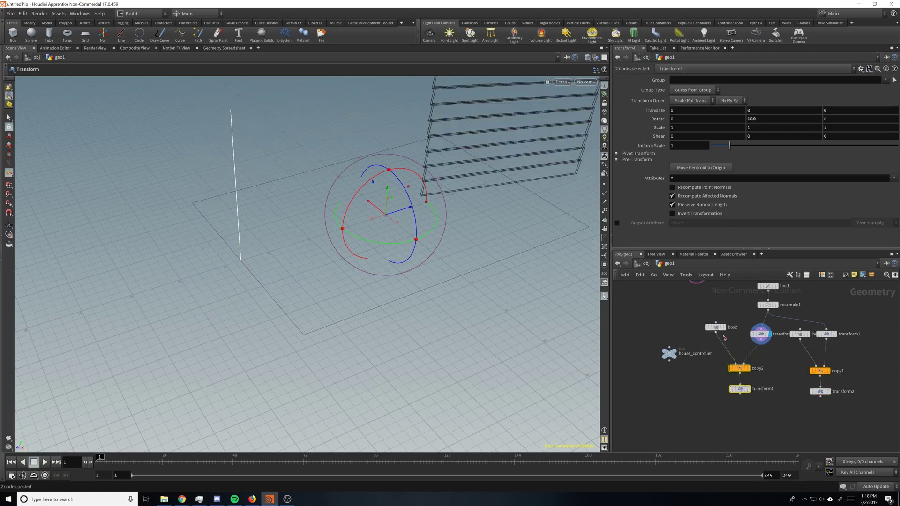
Display the new wall through transform4 and copy2, and offset transform4 from directly below copy2.
{"action": "left_click", "coordinate": [758, 391]}
{"action": "left_click", "coordinate": [749, 389]}
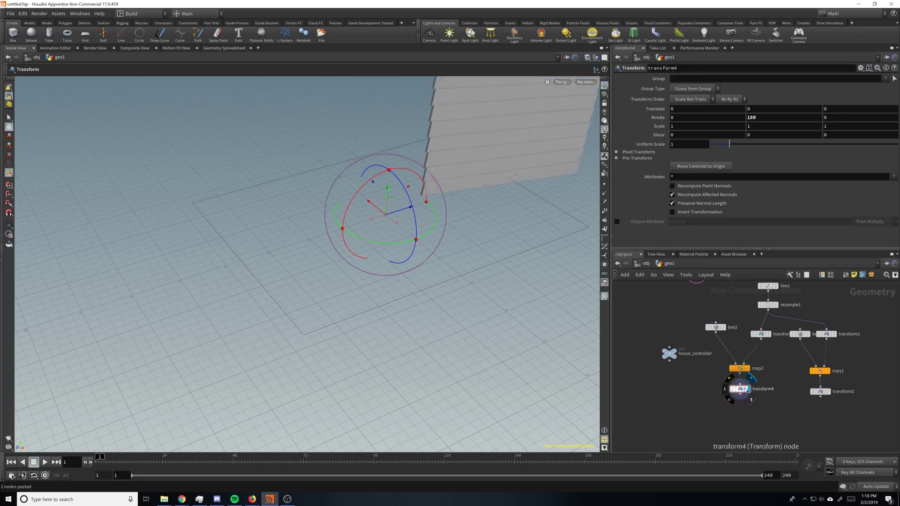
{"action": "left_click_drag", "start_coordinate": [474, 213], "coordinate": [487, 211], "text": "alt"}
{"action": "middle_click_drag", "start_coordinate": [487, 211], "coordinate": [461, 294], "text": "alt"}
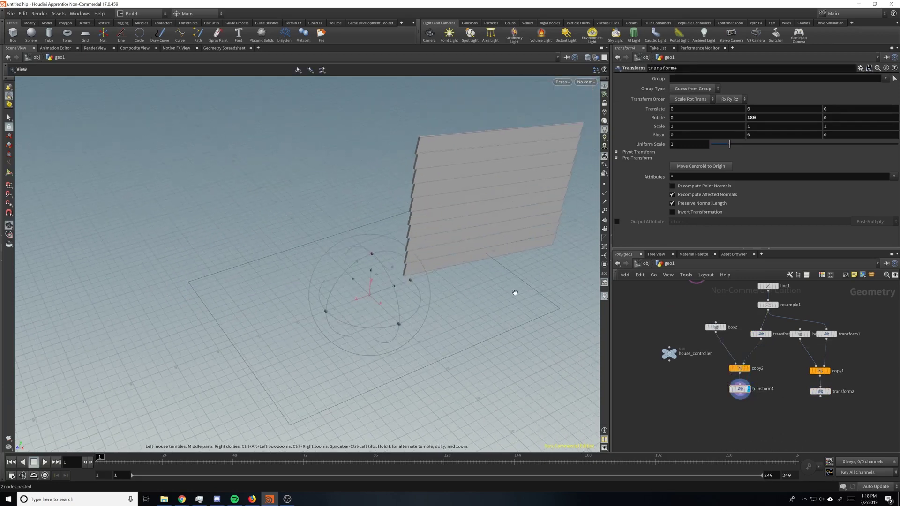
{"action": "left_click", "coordinate": [750, 370]}
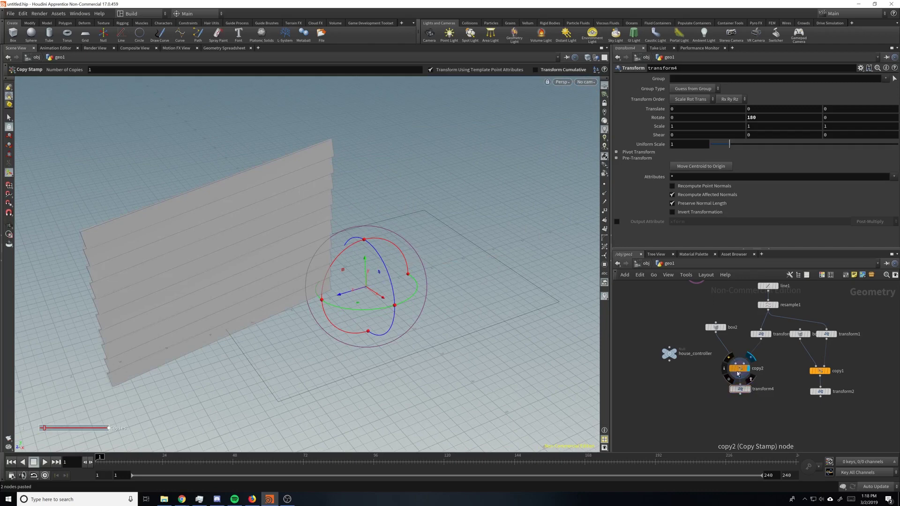
{"action": "left_click_drag", "start_coordinate": [740, 390], "coordinate": [760, 390]}
{"action": "left_click_drag", "start_coordinate": [382, 279], "coordinate": [488, 277], "text": "alt"}
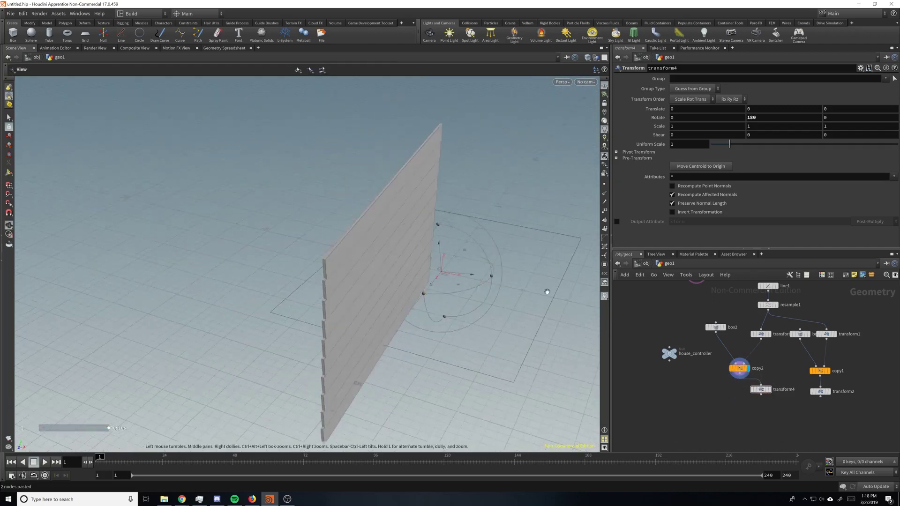
Compare box2 with copy2's output and turn off Transform Using Template Point Attributes on copy2.
{"action": "left_click", "coordinate": [716, 328]}
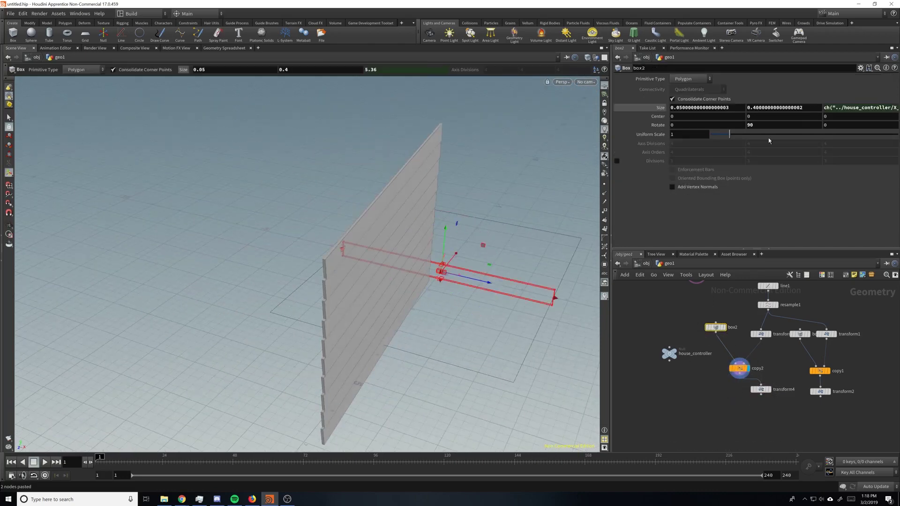
{"action": "left_click", "coordinate": [726, 327]}
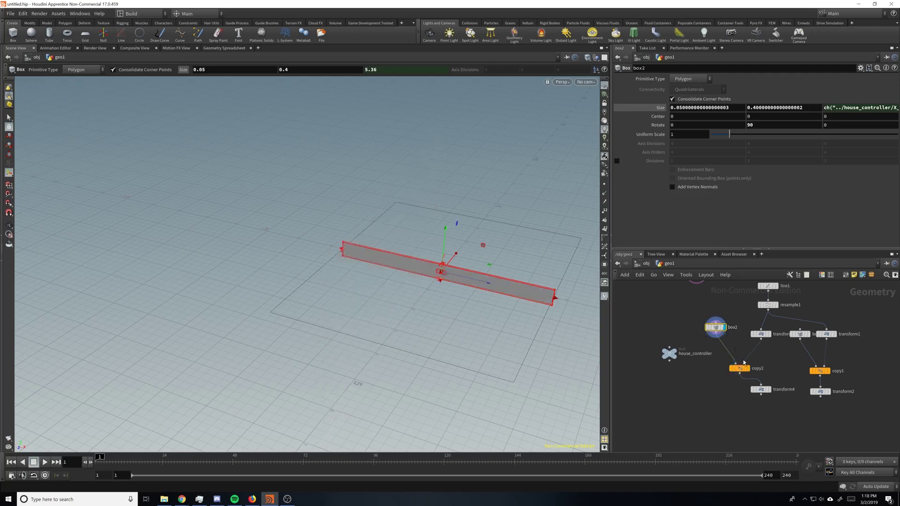
{"action": "left_click", "coordinate": [751, 371]}
{"action": "left_click", "coordinate": [740, 370]}
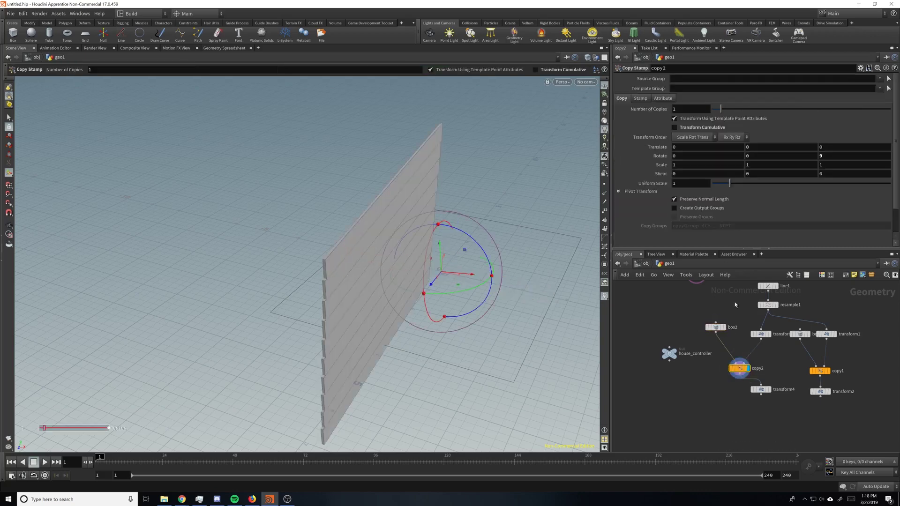
{"action": "left_click", "coordinate": [674, 119]}
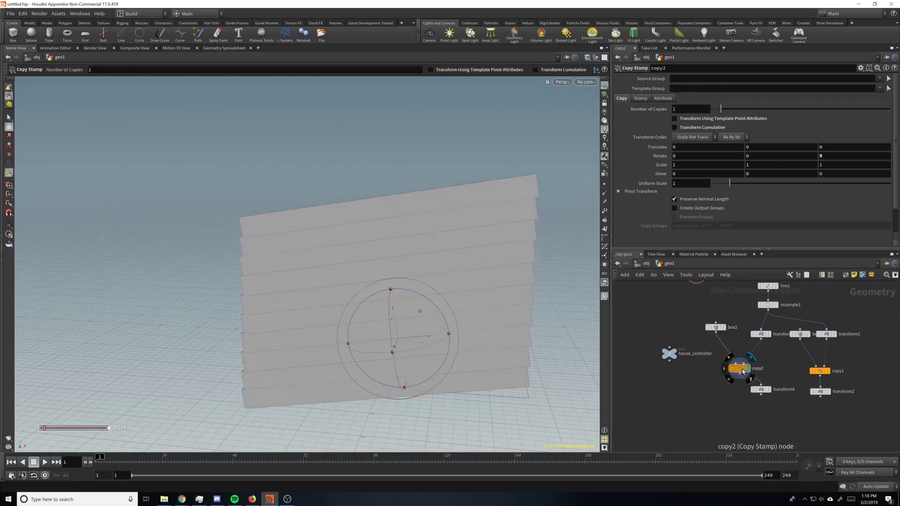
Display transform3's point line and box2's plank to examine the inputs feeding copy2.
{"action": "left_click", "coordinate": [715, 327]}
{"action": "left_click", "coordinate": [762, 334]}
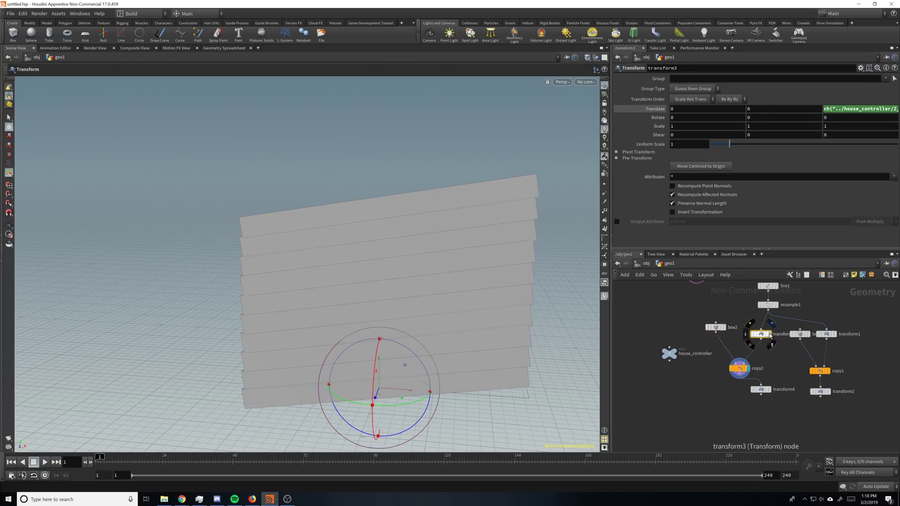
{"action": "left_click", "coordinate": [770, 335]}
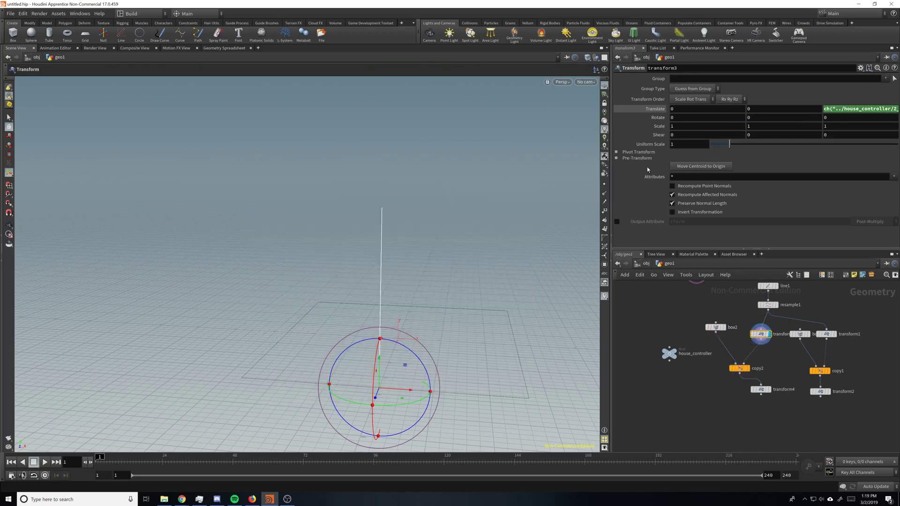
{"action": "left_click", "coordinate": [725, 328]}
{"action": "left_click_drag", "start_coordinate": [498, 282], "coordinate": [470, 279], "text": "alt"}
{"action": "key", "text": "Return"}
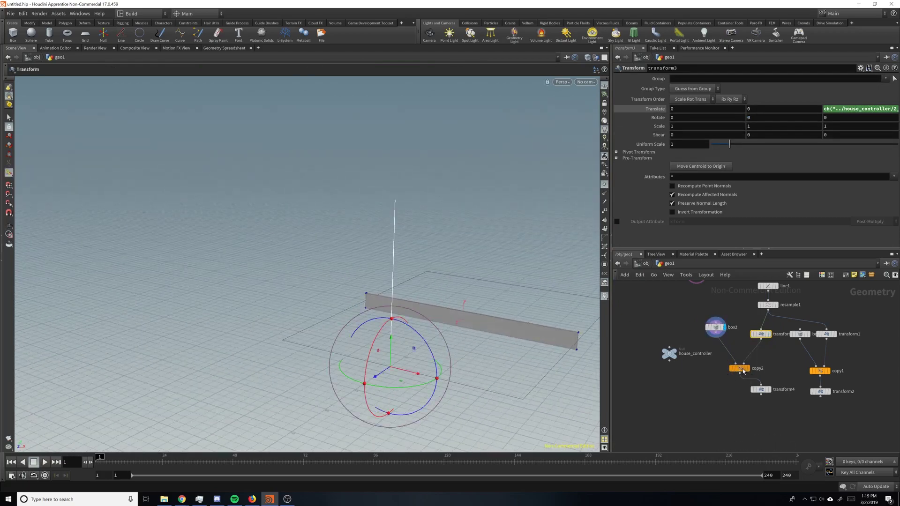
Set copy2's Z rotation to 0.
{"action": "left_click", "coordinate": [740, 369]}
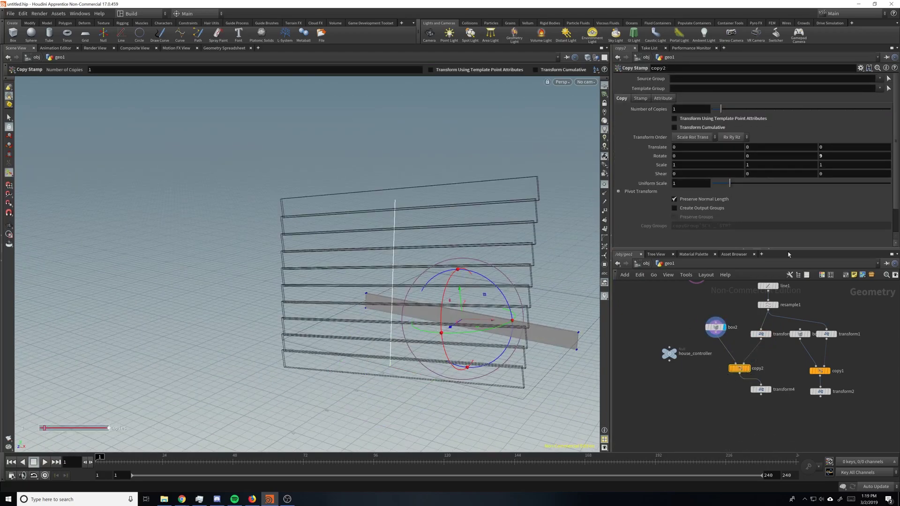
{"action": "type", "text": "0"}
{"action": "key", "text": "Return"}
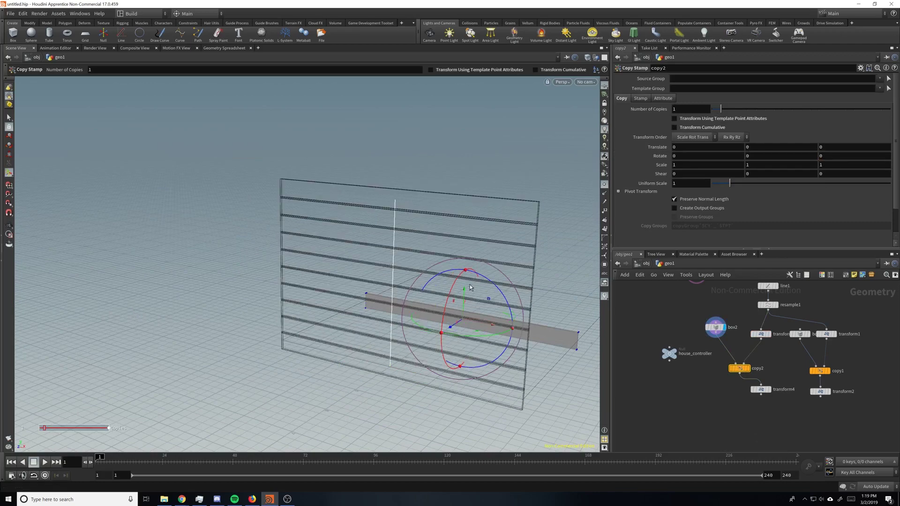
{"action": "middle_click_drag", "start_coordinate": [479, 236], "coordinate": [460, 187], "text": "alt"}
{"action": "left_click_drag", "start_coordinate": [460, 187], "coordinate": [393, 180], "text": "alt"}
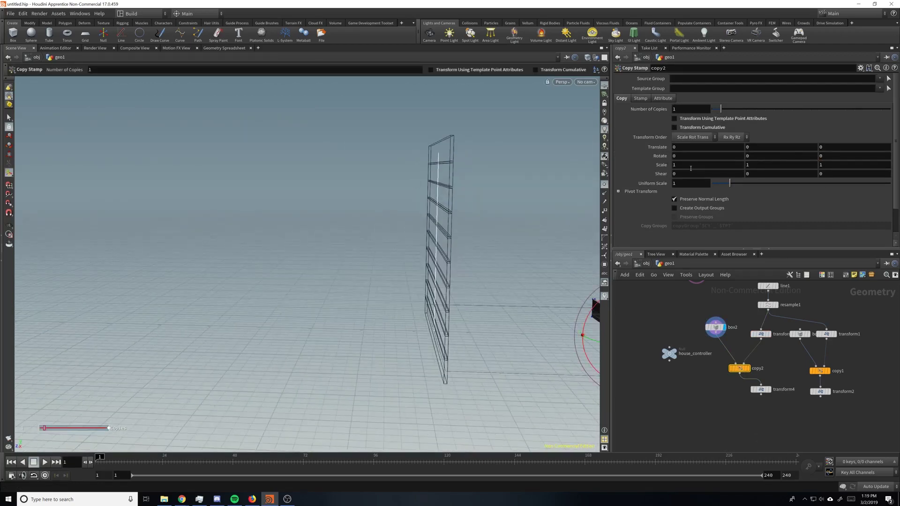
Tilt copy2's planks about the X axis, trying 9 degrees and settling on -9 degrees.
{"action": "type", "text": "9"}
{"action": "key", "text": "Return"}
{"action": "type", "text": "-9"}
{"action": "key", "text": "Return"}
{"action": "middle_click_drag", "start_coordinate": [490, 242], "coordinate": [394, 190], "text": "alt"}
{"action": "left_click_drag", "start_coordinate": [394, 191], "coordinate": [523, 226], "text": "alt"}
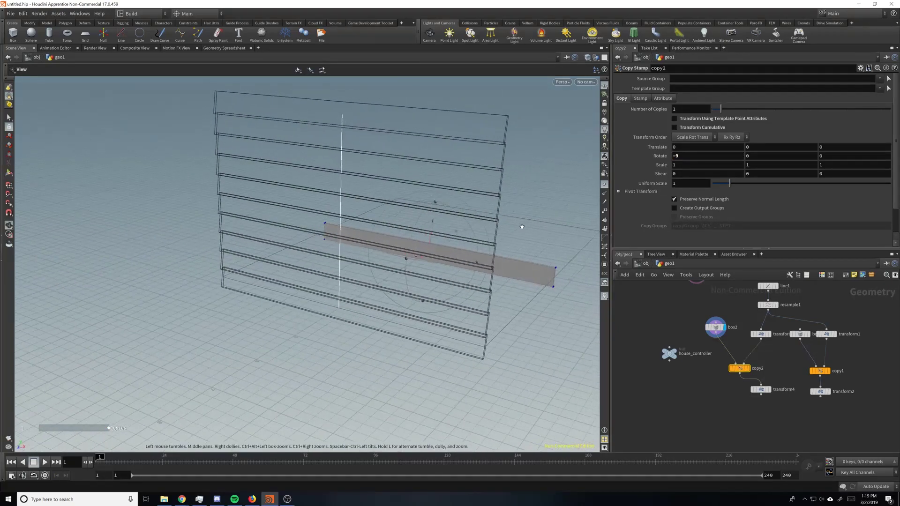
Display the walls from copy2 and transform4, and spread transform4 and transform2 out below their copy nodes.
{"action": "left_click", "coordinate": [749, 369]}
{"action": "left_click_drag", "start_coordinate": [412, 265], "coordinate": [455, 243], "text": "alt"}
{"action": "left_click", "coordinate": [771, 395]}
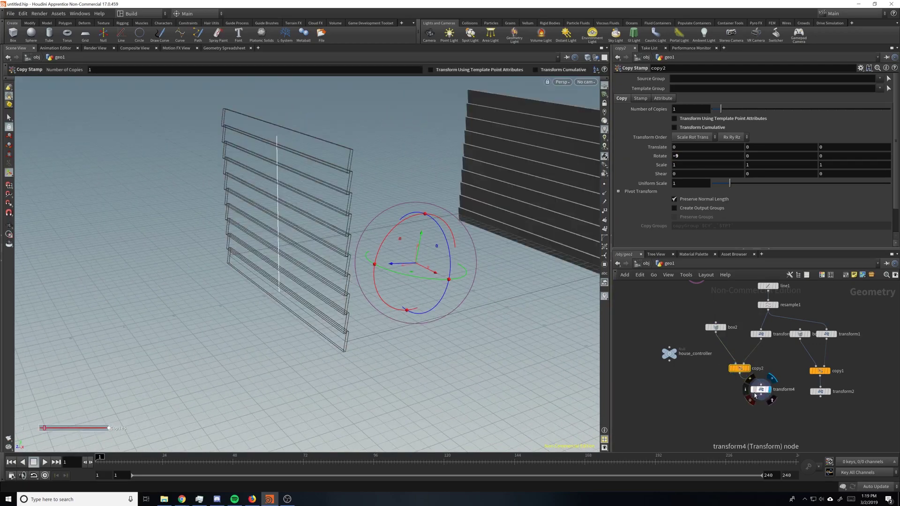
{"action": "left_click_drag", "start_coordinate": [758, 393], "coordinate": [760, 388]}
{"action": "left_click_drag", "start_coordinate": [822, 393], "coordinate": [834, 391]}
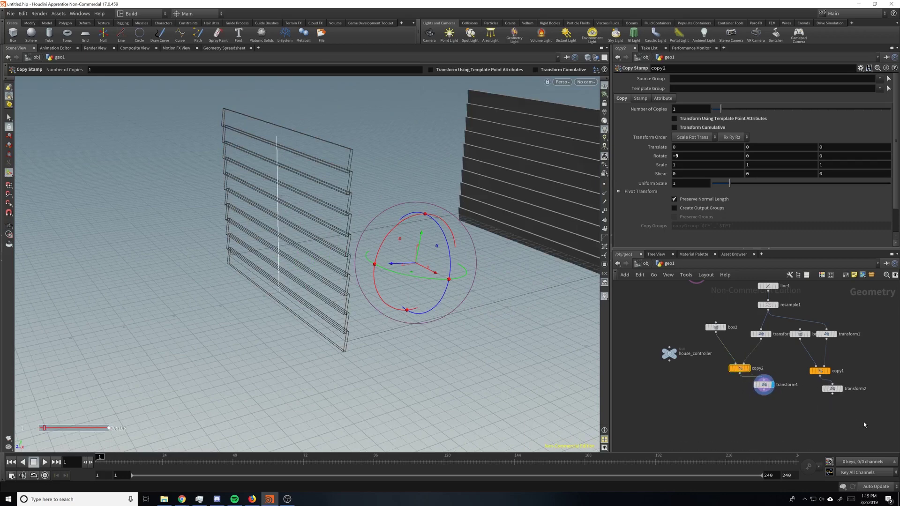
Combine copy2, transform4, copy1 and transform2 in a Merge node and display all four walls.
{"action": "left_click_drag", "start_coordinate": [863, 421], "coordinate": [728, 366]}
{"action": "left_click", "coordinate": [764, 393]}
{"action": "key", "text": "Tab"}
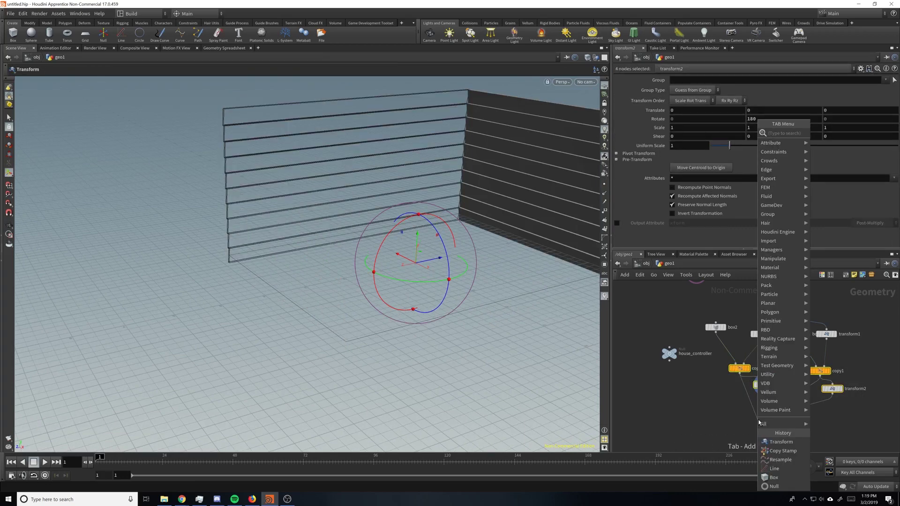
{"action": "type", "text": "mer"}
{"action": "key", "text": "Return"}
{"action": "left_click", "coordinate": [759, 421]}
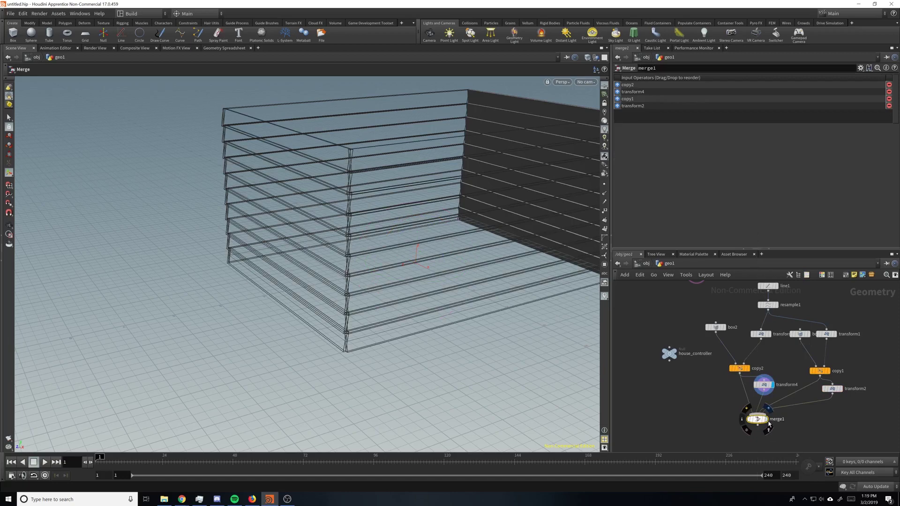
{"action": "mouse_move", "coordinate": [462, 196]}
{"action": "left_mouse_down"}
{"action": "mouse_move", "coordinate": [402, 171]}
{"action": "mouse_move", "coordinate": [480, 203]}
{"action": "mouse_move", "coordinate": [474, 251]}
{"action": "mouse_move", "coordinate": [488, 243]}
{"action": "mouse_move", "coordinate": [508, 257]}
{"action": "mouse_move", "coordinate": [497, 244]}
{"action": "mouse_move", "coordinate": [422, 283]}
{"action": "mouse_move", "coordinate": [515, 300]}
{"action": "left_mouse_up"}
Adjust house_controller to X Width 4.21, Z Length 5.38 and Y_Height 3.1 to test the resizing walls.
{"action": "left_click", "coordinate": [669, 353]}
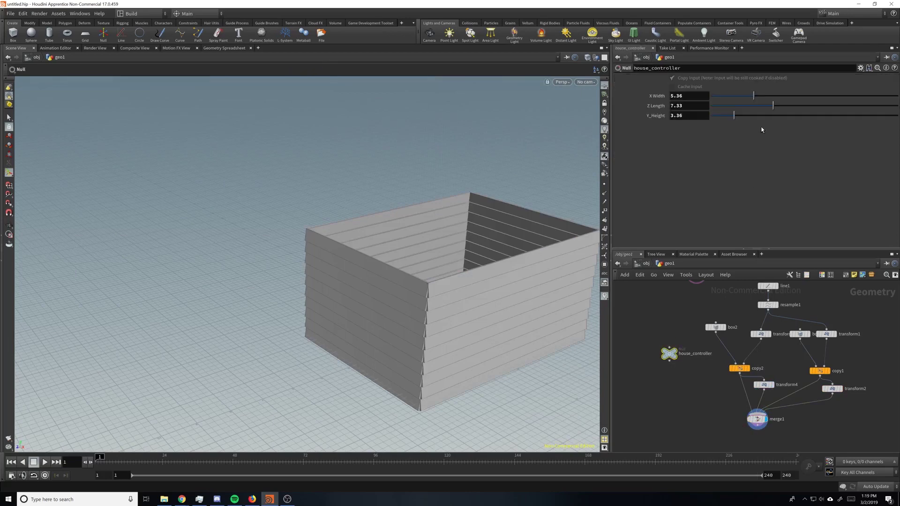
{"action": "left_click_drag", "start_coordinate": [755, 99], "coordinate": [739, 115]}
{"action": "key", "text": "Escape"}
{"action": "left_click_drag", "start_coordinate": [488, 232], "coordinate": [388, 215]}
{"action": "key", "text": "Escape"}
{"action": "left_click_drag", "start_coordinate": [765, 105], "coordinate": [743, 95]}
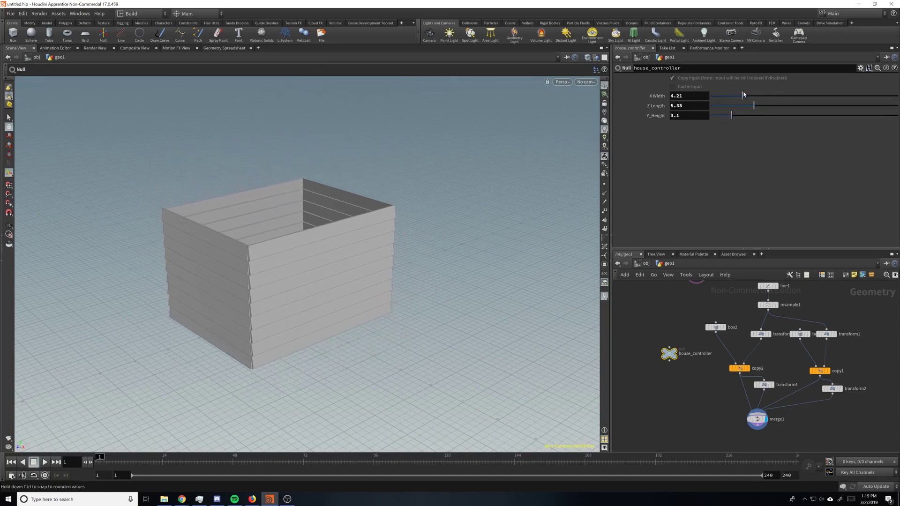
{"action": "middle_click_drag", "start_coordinate": [392, 254], "coordinate": [438, 235], "text": "alt"}
{"action": "left_click_drag", "start_coordinate": [438, 234], "coordinate": [431, 251], "text": "alt"}
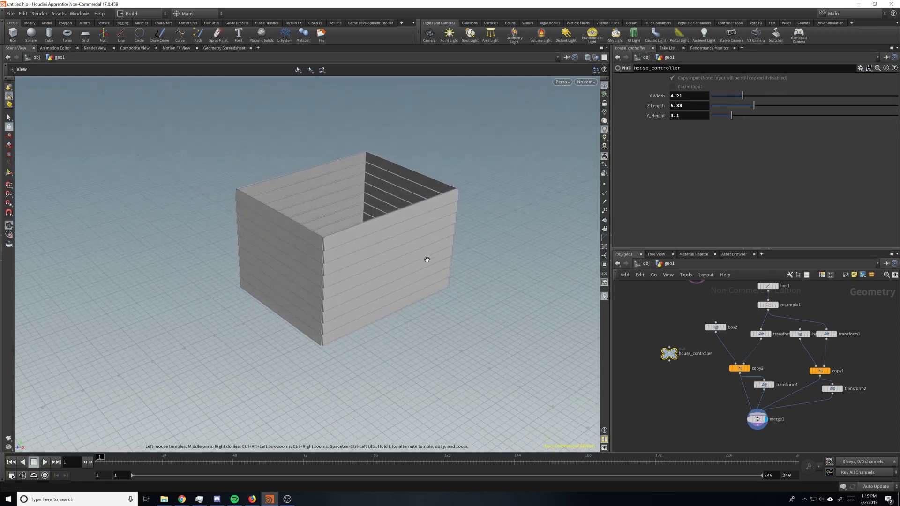